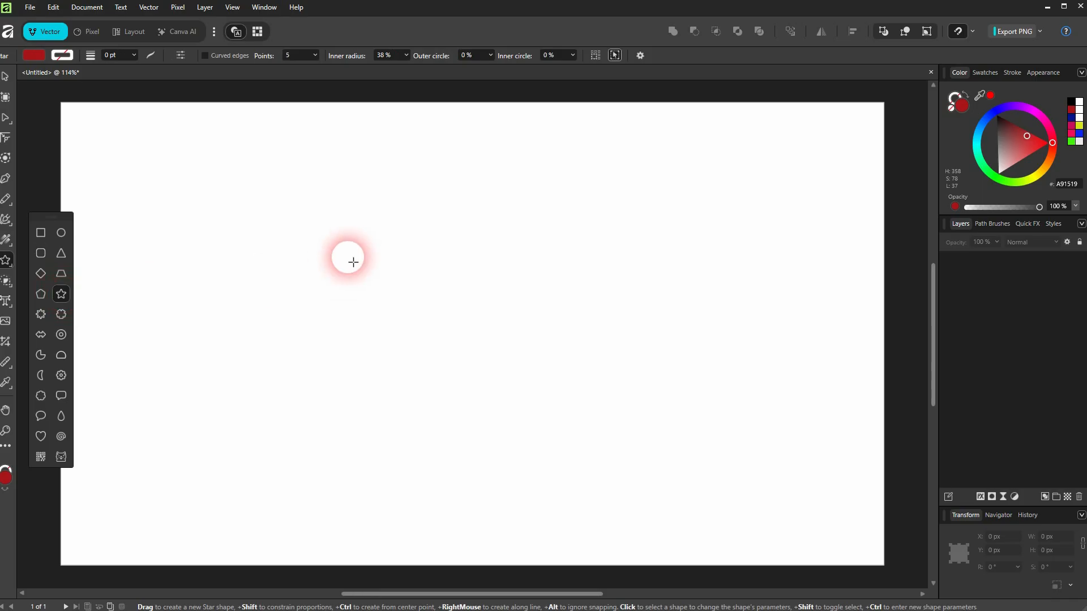
Draw a five-pointed star about 98 px wide and fill it with the orange-yellow swatch F2AF0D.
{"action": "left_click_drag", "start_coordinate": [214, 183], "coordinate": [275, 249]}
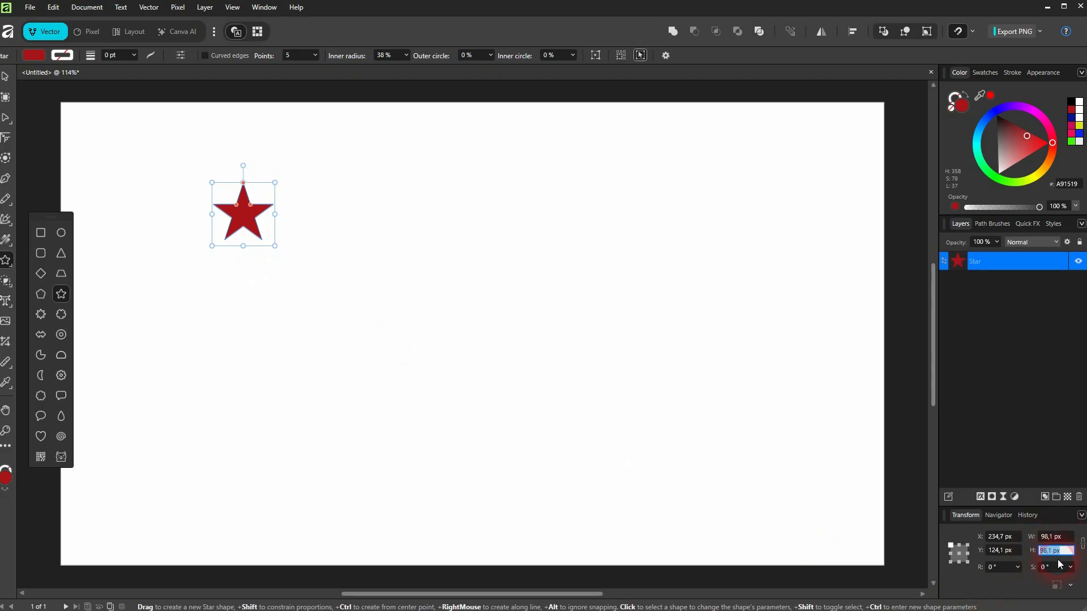
{"action": "left_click", "coordinate": [3, 77]}
{"action": "left_click", "coordinate": [36, 56]}
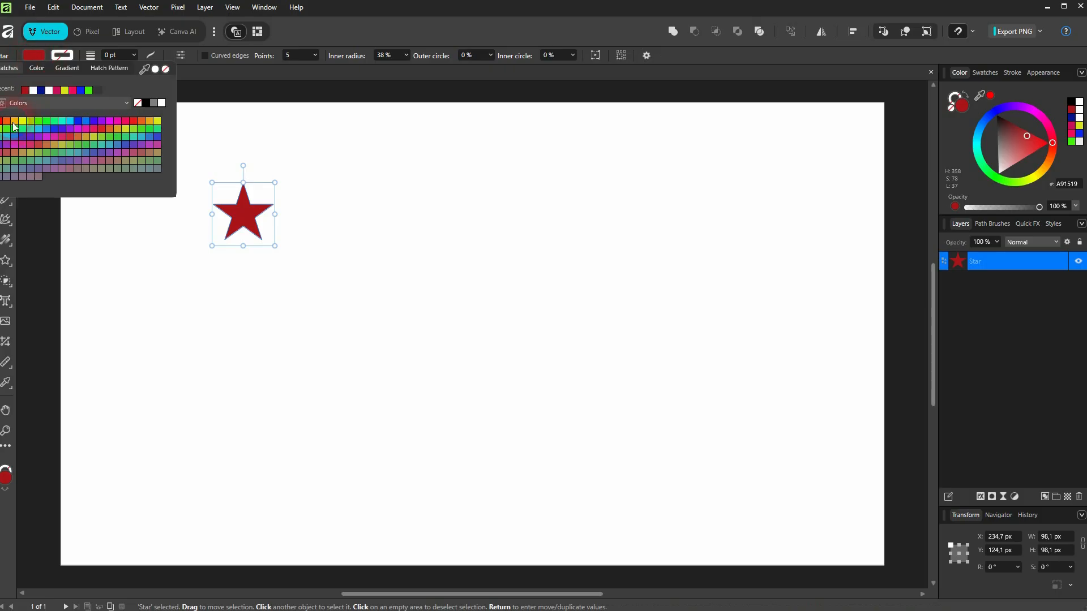
{"action": "left_click", "coordinate": [14, 120]}
{"action": "left_click", "coordinate": [253, 238]}
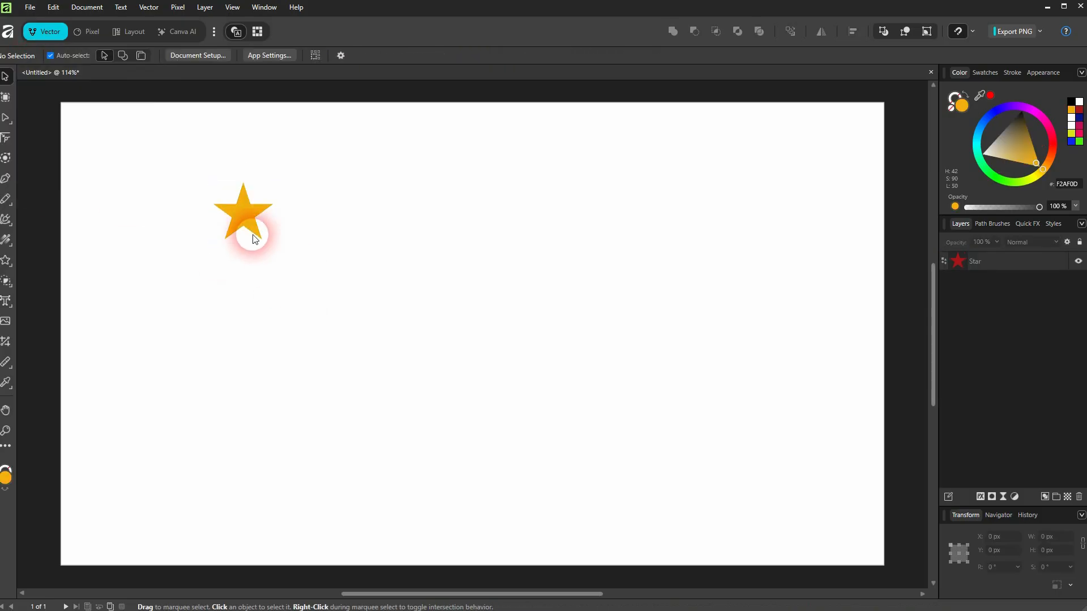
Move the star near the page's upper-left corner and duplicate it side by side into a horizontal row of 13 stars.
{"action": "left_click_drag", "start_coordinate": [231, 216], "coordinate": [162, 196]}
{"action": "left_click_drag", "start_coordinate": [110, 173], "coordinate": [361, 176]}
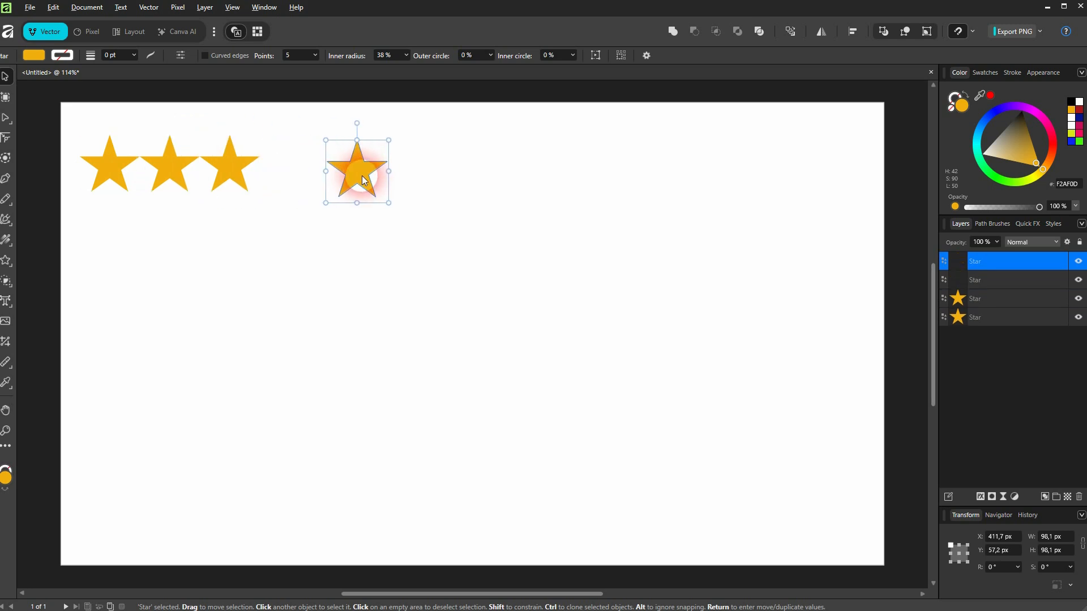
{"action": "key", "text": "v"}
{"action": "left_click_drag", "start_coordinate": [202, 222], "coordinate": [379, 129]}
{"action": "left_click_drag", "start_coordinate": [300, 158], "coordinate": [420, 169]}
{"action": "mouse_move", "coordinate": [285, 234]}
{"action": "left_mouse_down"}
{"action": "mouse_move", "coordinate": [354, 188]}
{"action": "mouse_move", "coordinate": [636, 172]}
{"action": "left_mouse_up"}
{"action": "mouse_move", "coordinate": [526, 179]}
{"action": "left_mouse_down"}
{"action": "mouse_move", "coordinate": [473, 181]}
{"action": "mouse_move", "coordinate": [740, 170]}
{"action": "mouse_move", "coordinate": [654, 170]}
{"action": "left_mouse_up"}
{"action": "left_click", "coordinate": [793, 177]}
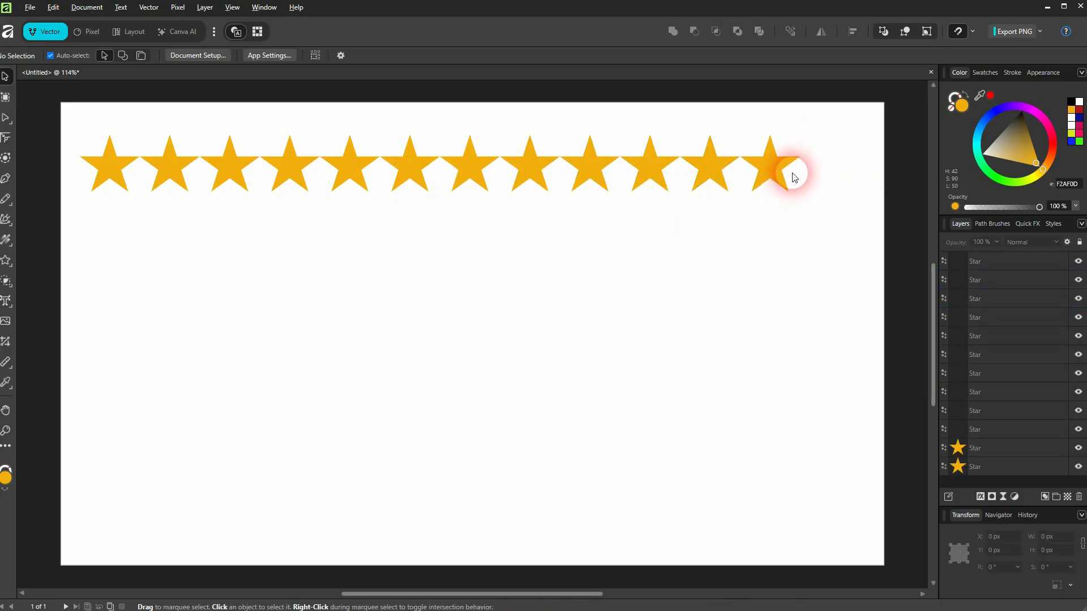
{"action": "mouse_move", "coordinate": [858, 177]}
{"action": "left_mouse_down"}
{"action": "mouse_move", "coordinate": [788, 170]}
{"action": "mouse_move", "coordinate": [827, 183]}
{"action": "mouse_move", "coordinate": [820, 176]}
{"action": "left_mouse_up"}
{"action": "left_click", "coordinate": [671, 261]}
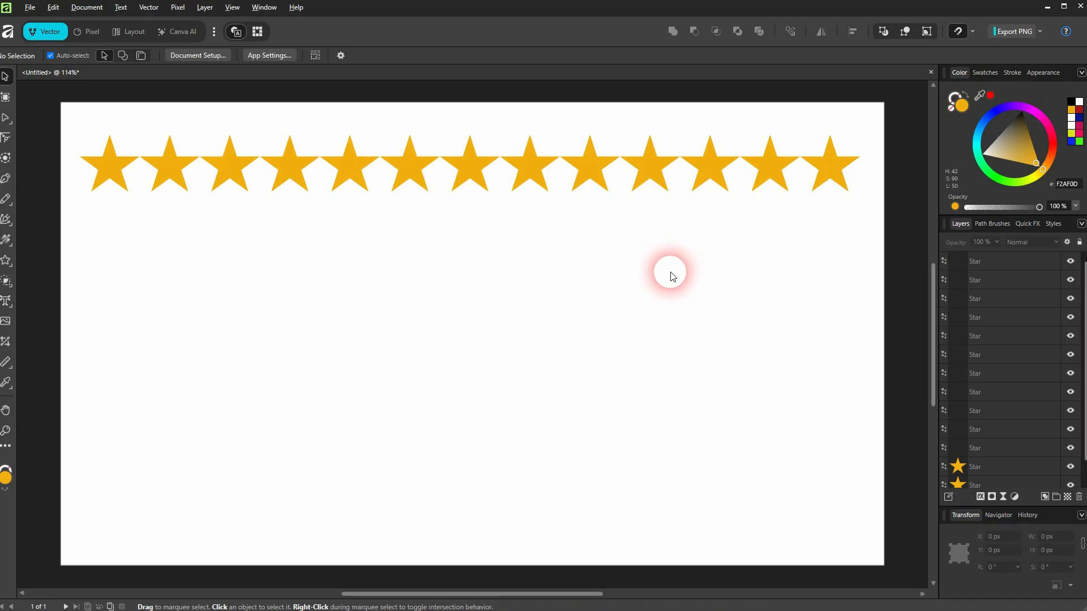
Duplicate the whole row of 13 stars directly beneath the original row.
{"action": "left_click_drag", "start_coordinate": [73, 211], "coordinate": [867, 138]}
{"action": "left_click_drag", "start_coordinate": [838, 172], "coordinate": [844, 232]}
{"action": "left_click", "coordinate": [296, 319]}
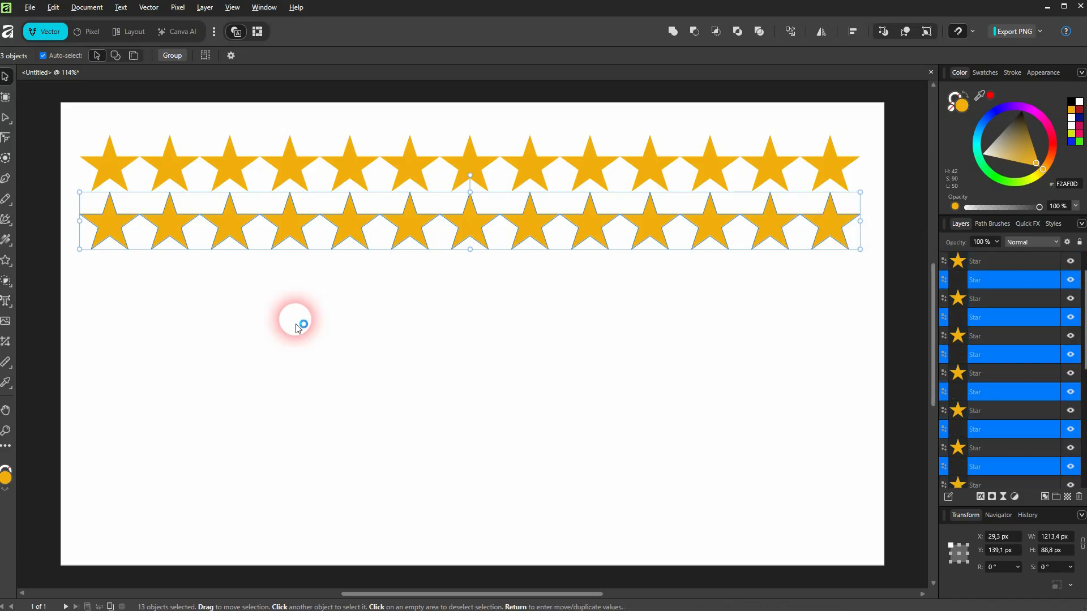
Delete every second star and the last star from the upper row, keeping six evenly spaced stars.
{"action": "left_click", "coordinate": [175, 175]}
{"action": "key", "text": "Delete"}
{"action": "left_click", "coordinate": [289, 169]}
{"action": "key", "text": "Delete"}
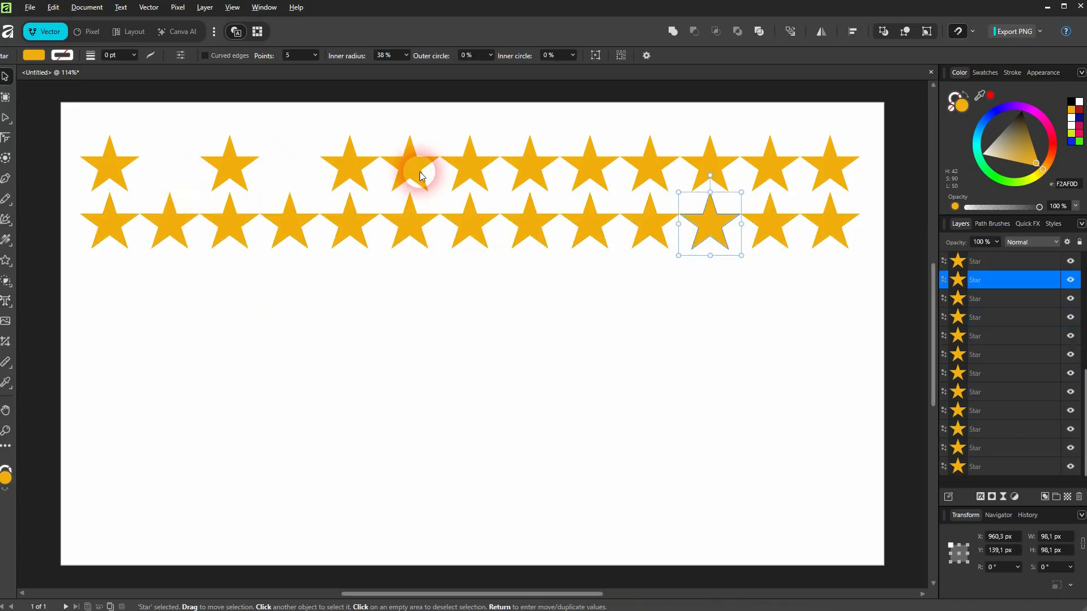
{"action": "left_click", "coordinate": [420, 175]}
{"action": "key", "text": "Delete"}
{"action": "left_click", "coordinate": [525, 169]}
{"action": "key", "text": "Delete"}
{"action": "left_click", "coordinate": [644, 171]}
{"action": "key", "text": "Delete"}
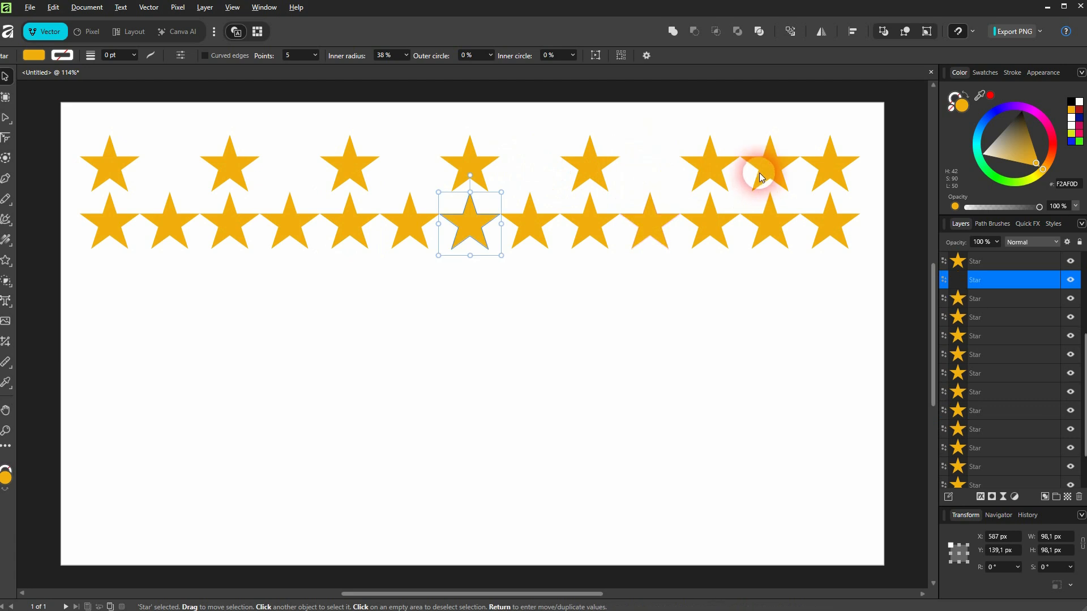
{"action": "left_click", "coordinate": [759, 172]}
{"action": "key", "text": "Delete"}
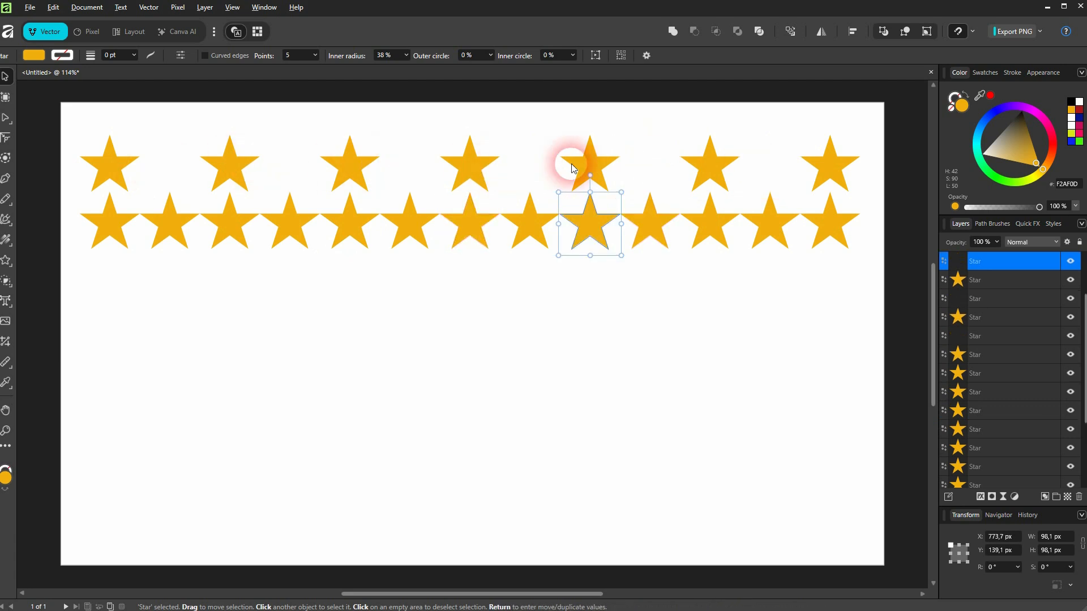
{"action": "left_click", "coordinate": [813, 154]}
{"action": "left_click", "coordinate": [837, 180]}
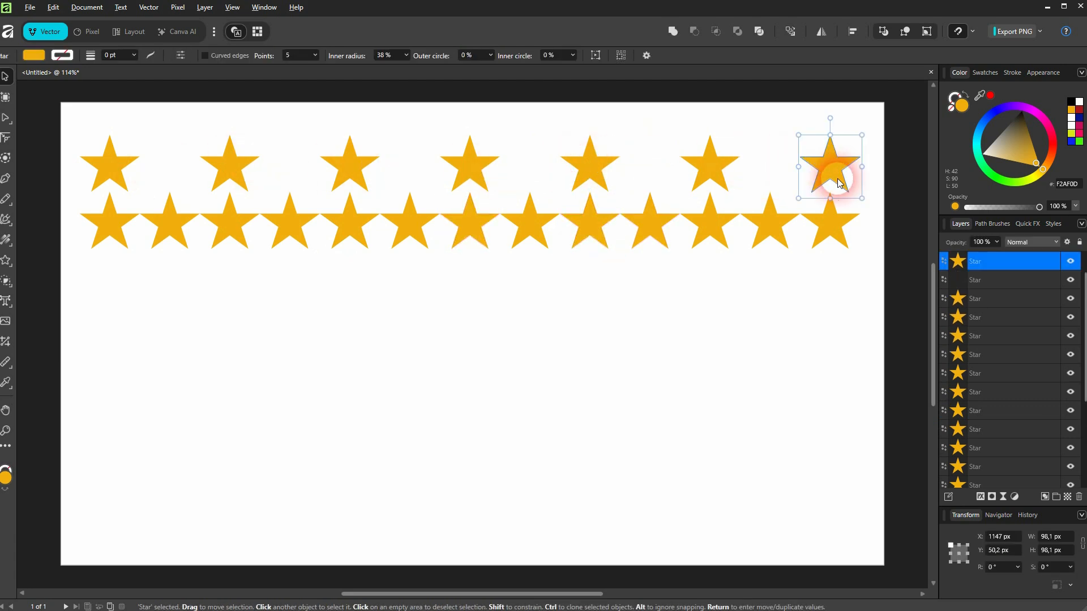
{"action": "key", "text": "Delete"}
Delete the odd-positioned stars and the twelfth star from the second row, keeping five stars staggered between those above.
{"action": "left_click", "coordinate": [119, 226]}
{"action": "key", "text": "Delete"}
{"action": "left_click", "coordinate": [228, 229]}
{"action": "key", "text": "Delete"}
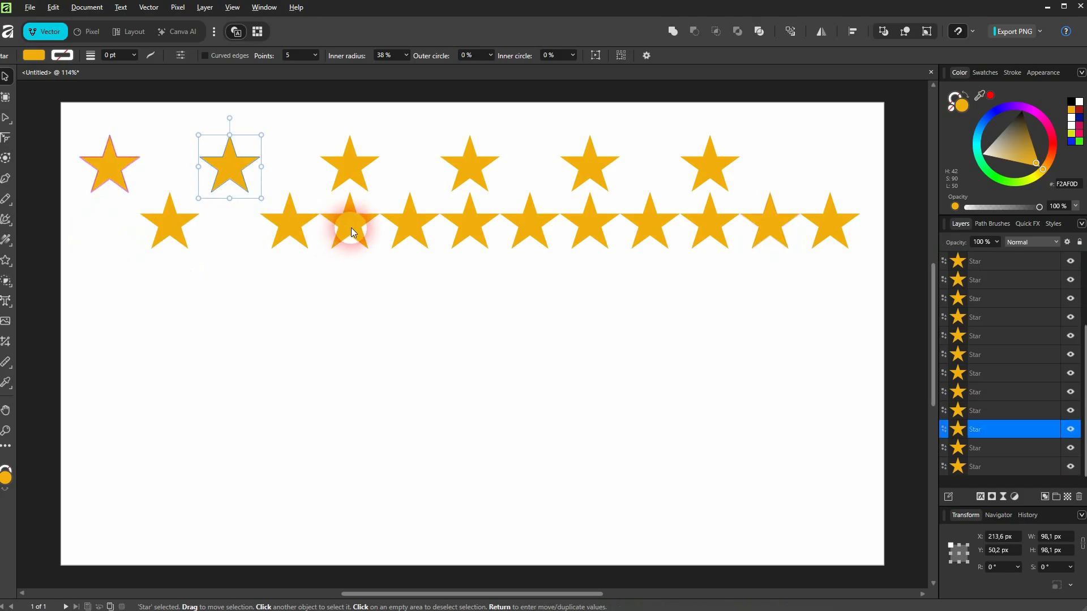
{"action": "left_click", "coordinate": [351, 228]}
{"action": "key", "text": "Delete"}
{"action": "left_click", "coordinate": [471, 232]}
{"action": "key", "text": "Delete"}
{"action": "left_click", "coordinate": [591, 243]}
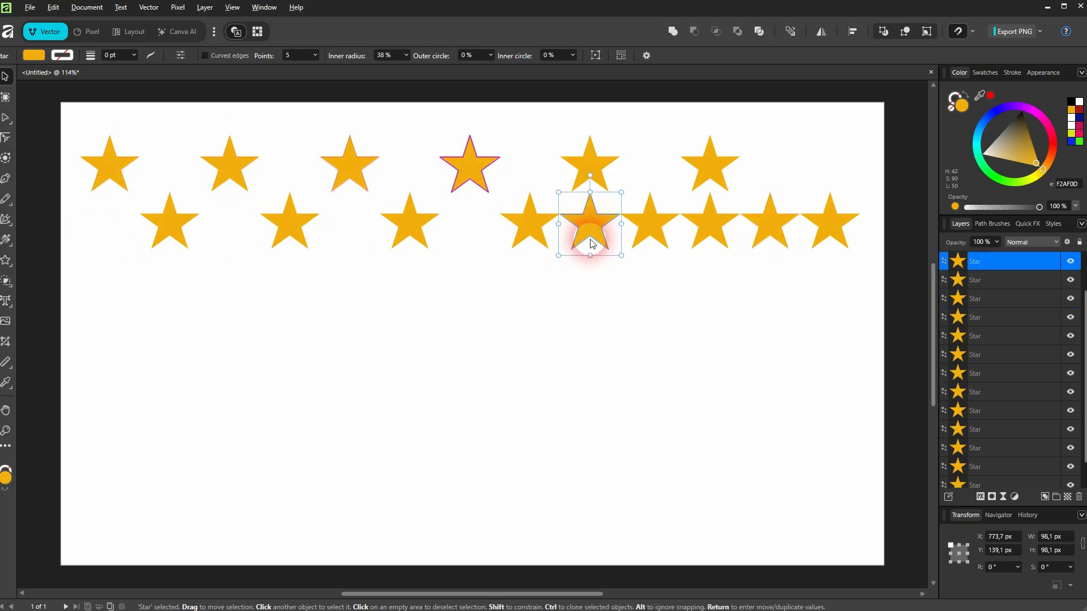
{"action": "key", "text": "Delete"}
{"action": "left_click", "coordinate": [732, 230]}
{"action": "key", "text": "Delete"}
{"action": "left_click", "coordinate": [792, 227]}
{"action": "key", "text": "Delete"}
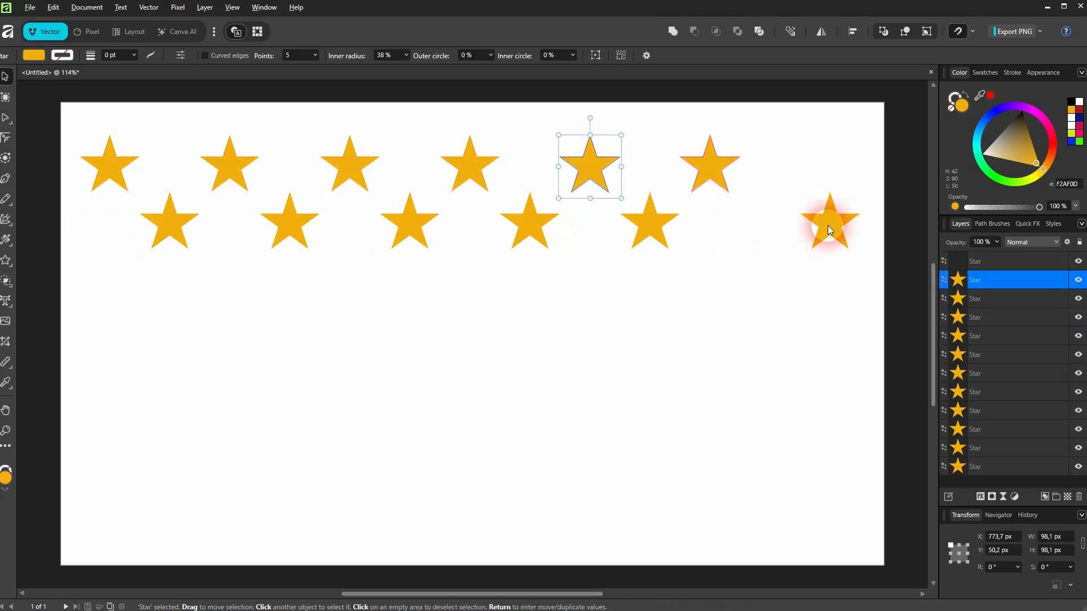
{"action": "left_click", "coordinate": [829, 229]}
{"action": "key", "text": "Delete"}
Duplicate the two staggered rows downward, and duplicate the resulting four rows again to make eight rows.
{"action": "mouse_move", "coordinate": [60, 269]}
{"action": "left_mouse_down"}
{"action": "mouse_move", "coordinate": [753, 153]}
{"action": "mouse_move", "coordinate": [696, 190]}
{"action": "mouse_move", "coordinate": [702, 289]}
{"action": "left_mouse_up"}
{"action": "left_click_drag", "start_coordinate": [59, 397], "coordinate": [768, 129]}
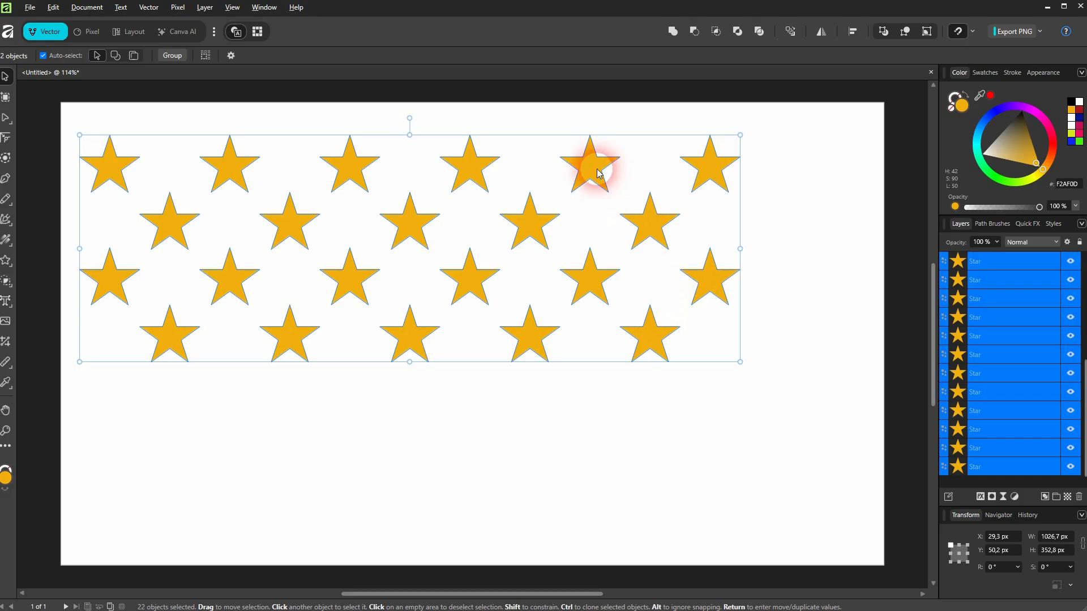
{"action": "mouse_move", "coordinate": [592, 165]}
{"action": "left_mouse_down", "text": "ctrl"}
{"action": "mouse_move", "coordinate": [608, 415]}
{"action": "mouse_move", "coordinate": [614, 399]}
{"action": "left_mouse_up", "text": "ctrl"}
Select all the stars and scale the block down to about 434 × 298 px.
{"action": "scroll", "coordinate": [617, 390], "scroll_direction": "down", "scroll_amount": 3}
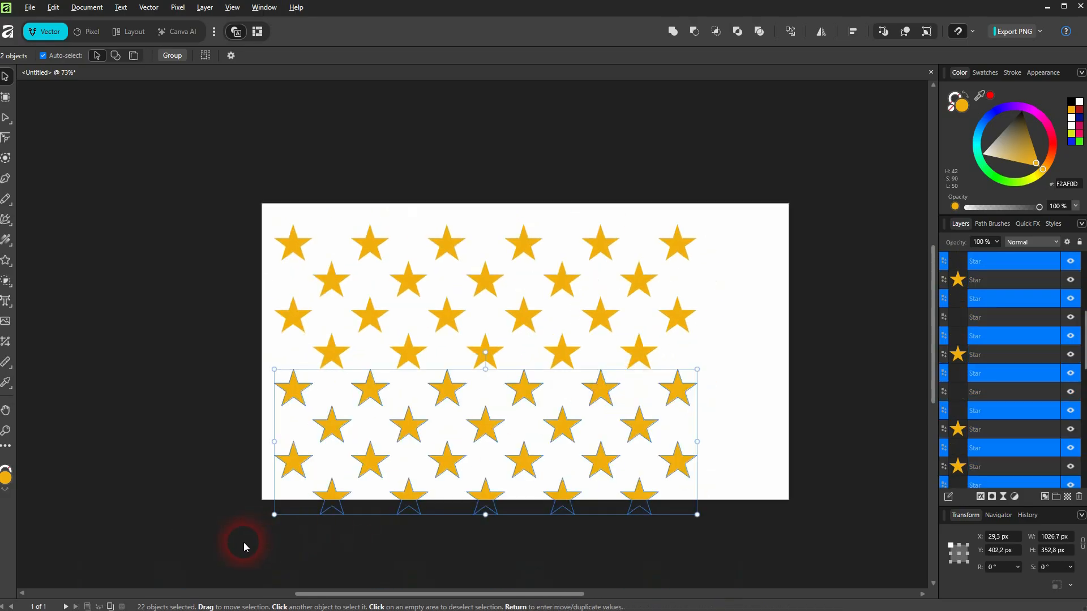
{"action": "left_click_drag", "start_coordinate": [225, 548], "coordinate": [716, 201]}
{"action": "left_click_drag", "start_coordinate": [697, 514], "coordinate": [451, 348]}
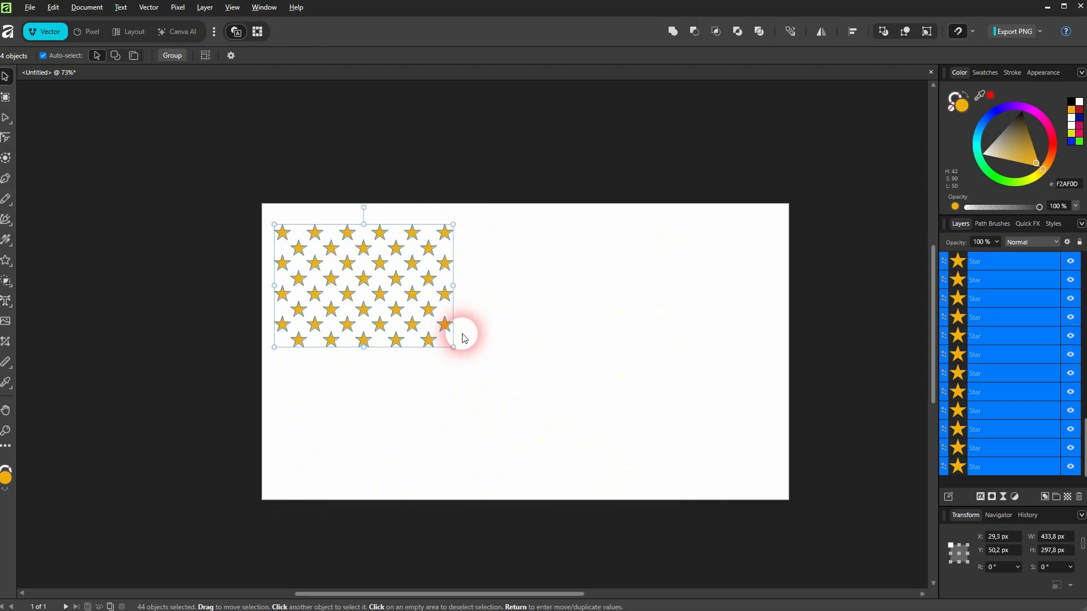
Duplicate the lower four rows of stars below the block and align the copy to continue the same row spacing.
{"action": "scroll", "coordinate": [280, 285], "scroll_direction": "up", "scroll_amount": 1}
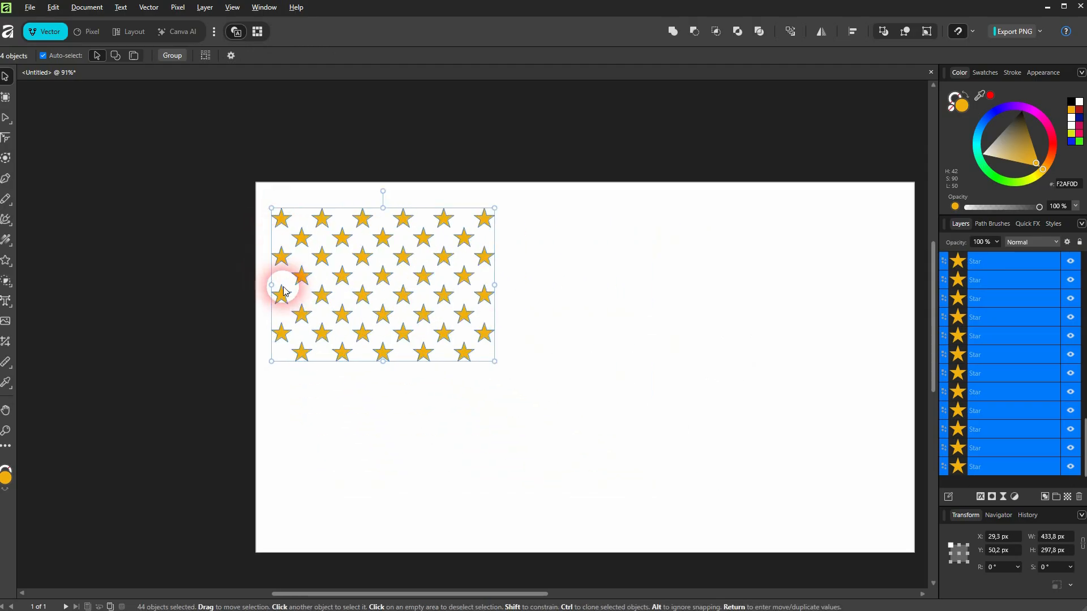
{"action": "left_click_drag", "start_coordinate": [247, 382], "coordinate": [501, 300]}
{"action": "left_click", "coordinate": [484, 338]}
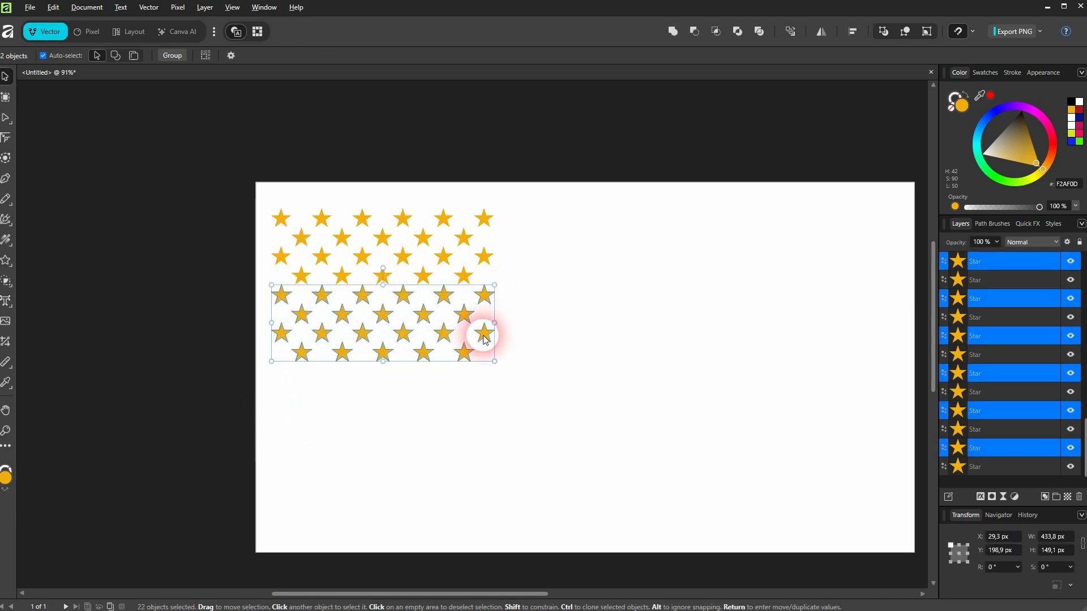
{"action": "left_click_drag", "start_coordinate": [484, 339], "coordinate": [482, 419]}
{"action": "scroll", "coordinate": [434, 368], "scroll_direction": "up", "scroll_amount": 3}
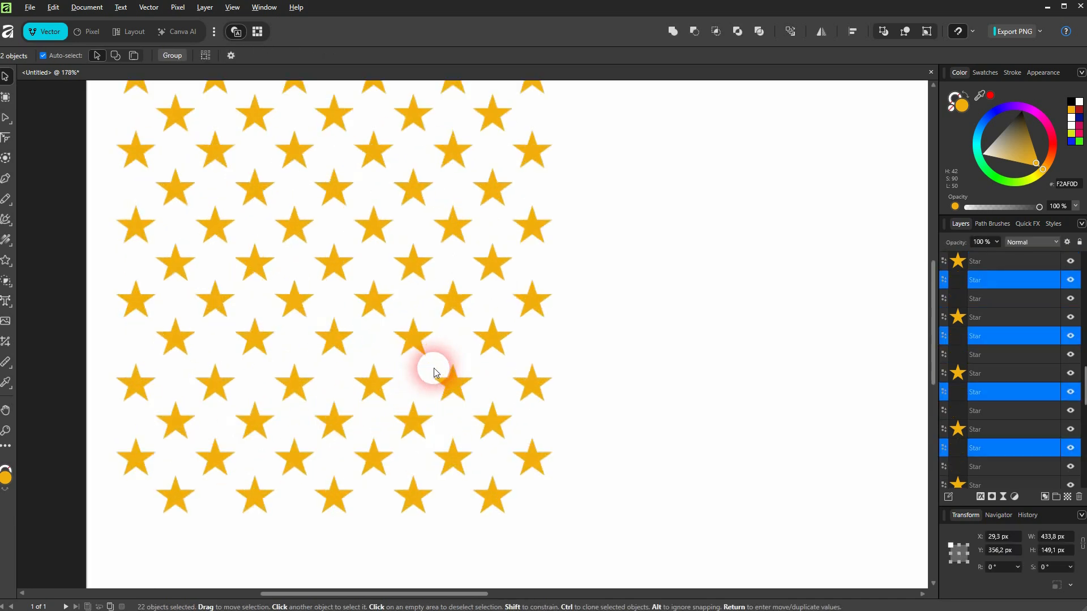
{"action": "scroll", "coordinate": [434, 368], "scroll_direction": "up", "scroll_amount": 2}
{"action": "left_click_drag", "start_coordinate": [362, 396], "coordinate": [362, 385]}
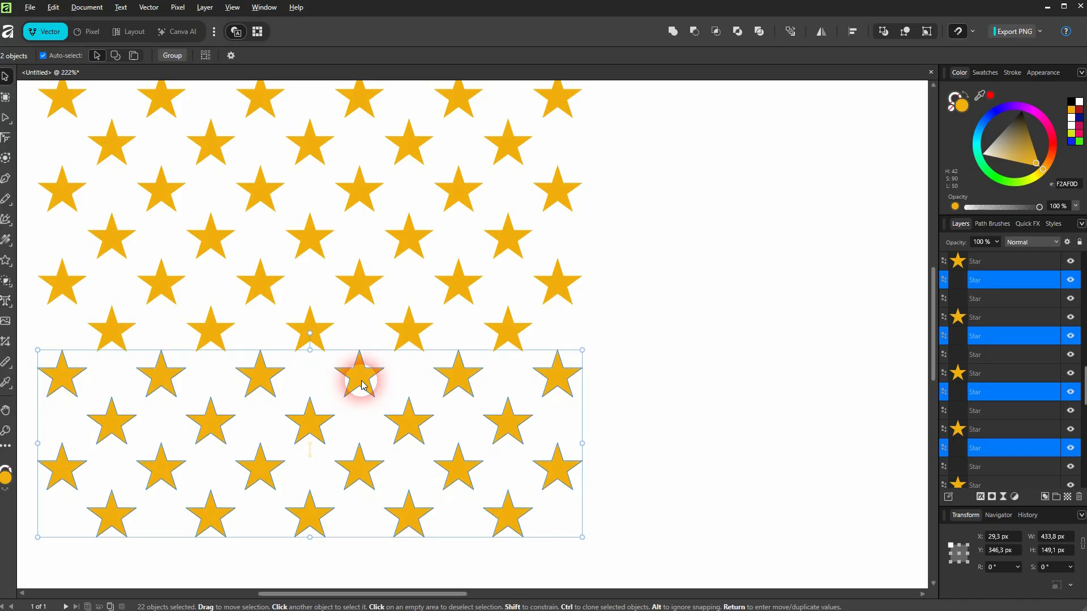
{"action": "left_click", "coordinate": [553, 380]}
{"action": "left_click", "coordinate": [708, 364]}
Delete all five stars in the bottom row so the pattern ends on a six-star row.
{"action": "scroll", "coordinate": [700, 366], "scroll_direction": "down", "scroll_amount": 1}
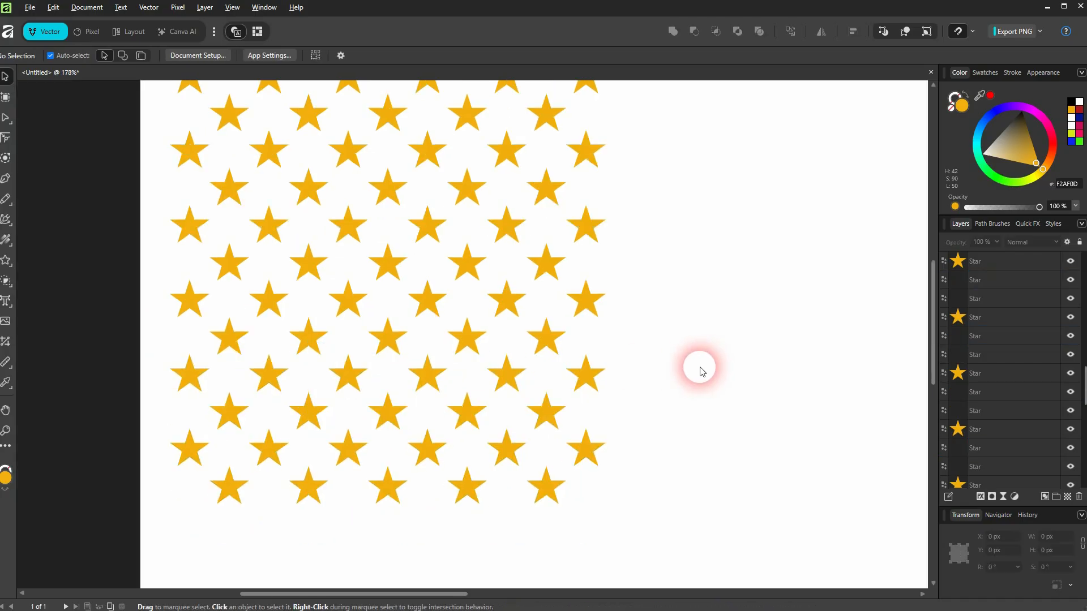
{"action": "left_click", "coordinate": [237, 491]}
{"action": "key", "text": "Delete"}
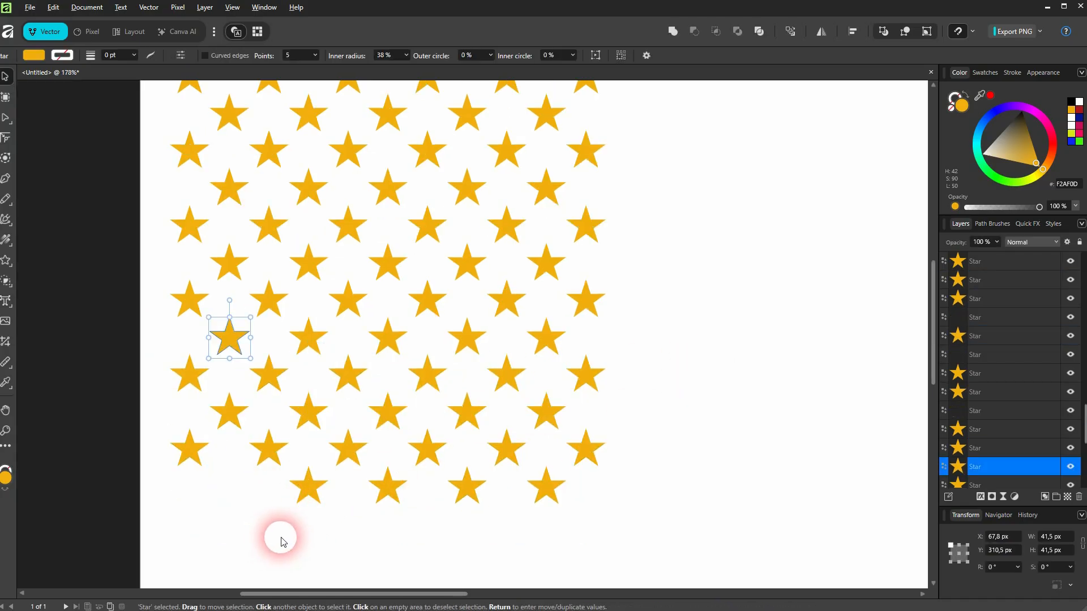
{"action": "left_click_drag", "start_coordinate": [276, 536], "coordinate": [600, 490]}
{"action": "key", "text": "Delete"}
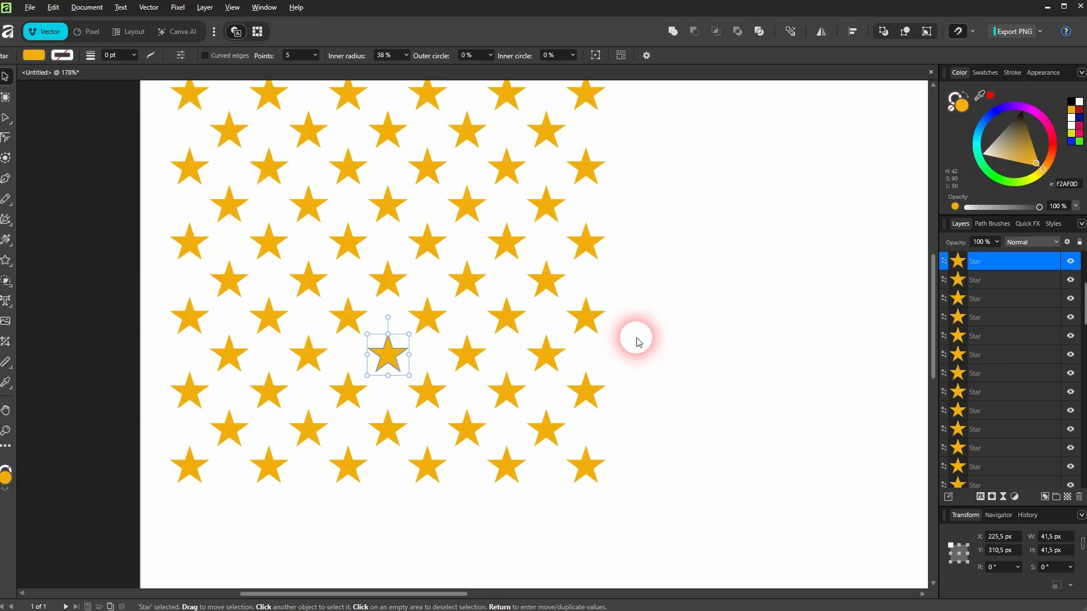
Select the entire star pattern and scale it down to about 208 × 196 px.
{"action": "scroll", "coordinate": [637, 335], "scroll_direction": "down", "scroll_amount": 2}
{"action": "left_click_drag", "start_coordinate": [301, 463], "coordinate": [728, 154]}
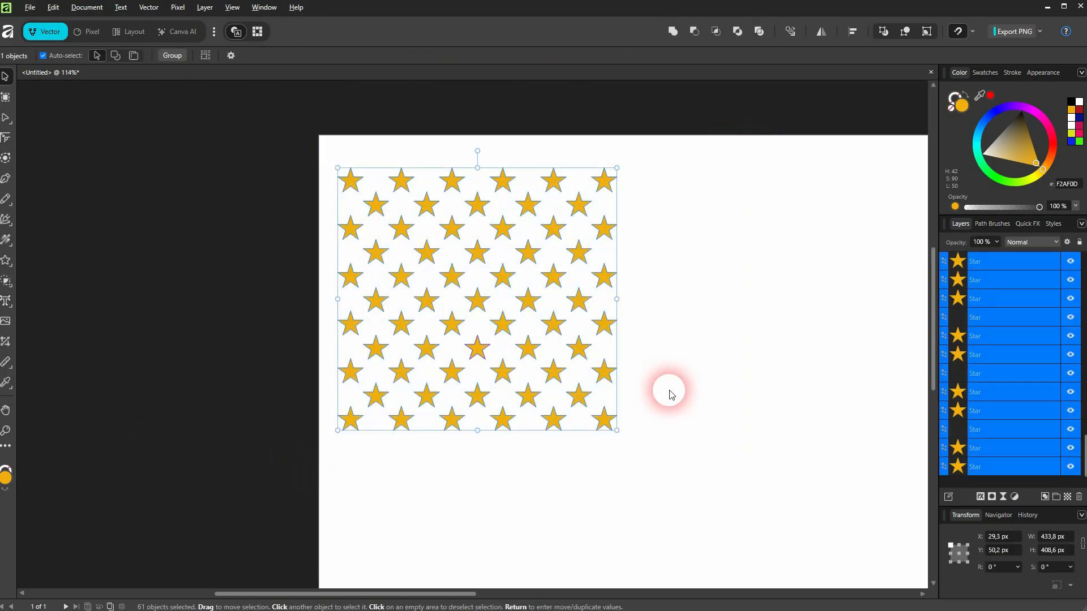
{"action": "left_click_drag", "start_coordinate": [617, 433], "coordinate": [473, 300]}
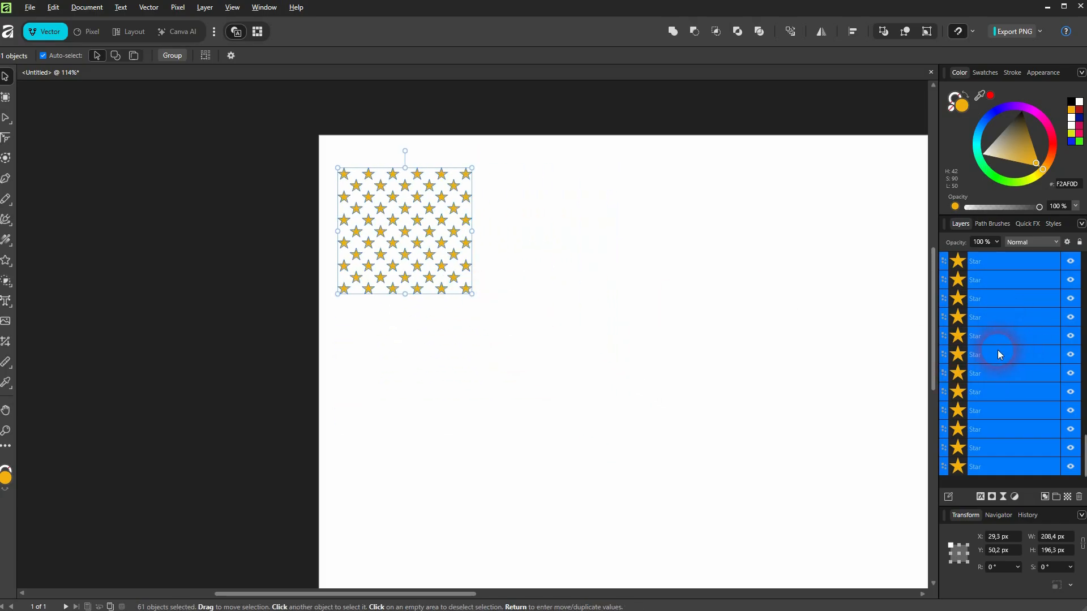
Group all the selected stars and rename the group Stars.
{"action": "left_click", "coordinate": [1056, 498]}
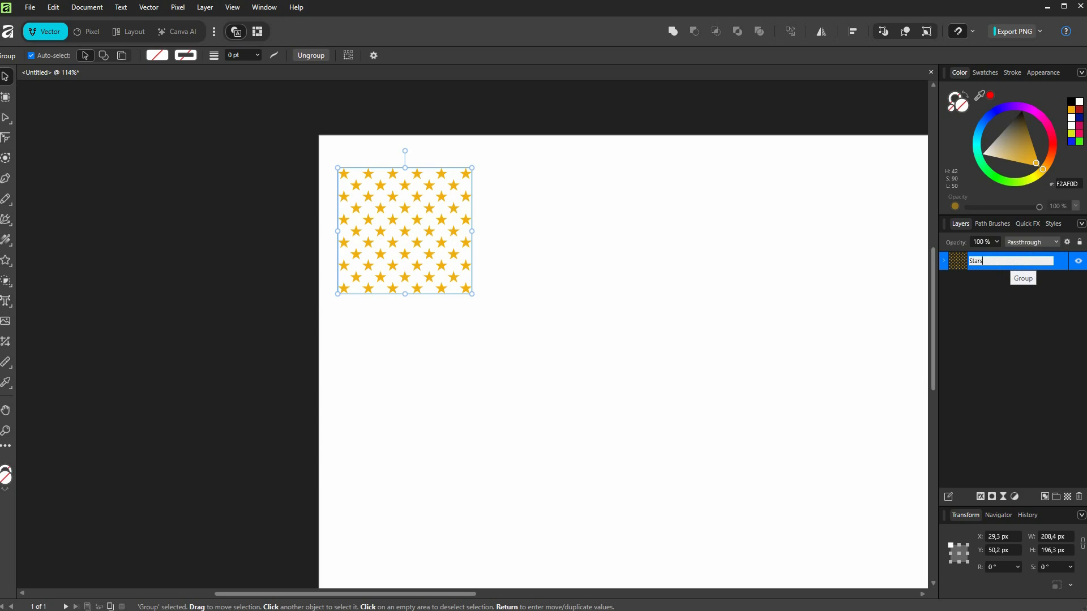
{"action": "left_click", "coordinate": [1013, 265]}
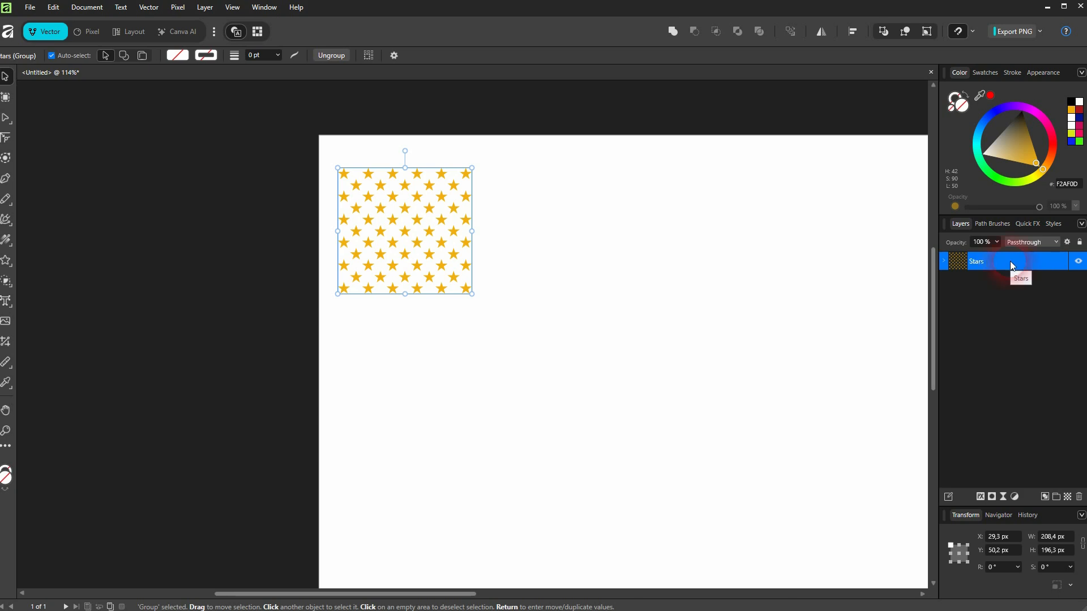
{"action": "left_click", "coordinate": [944, 262]}
{"action": "left_click", "coordinate": [944, 262]}
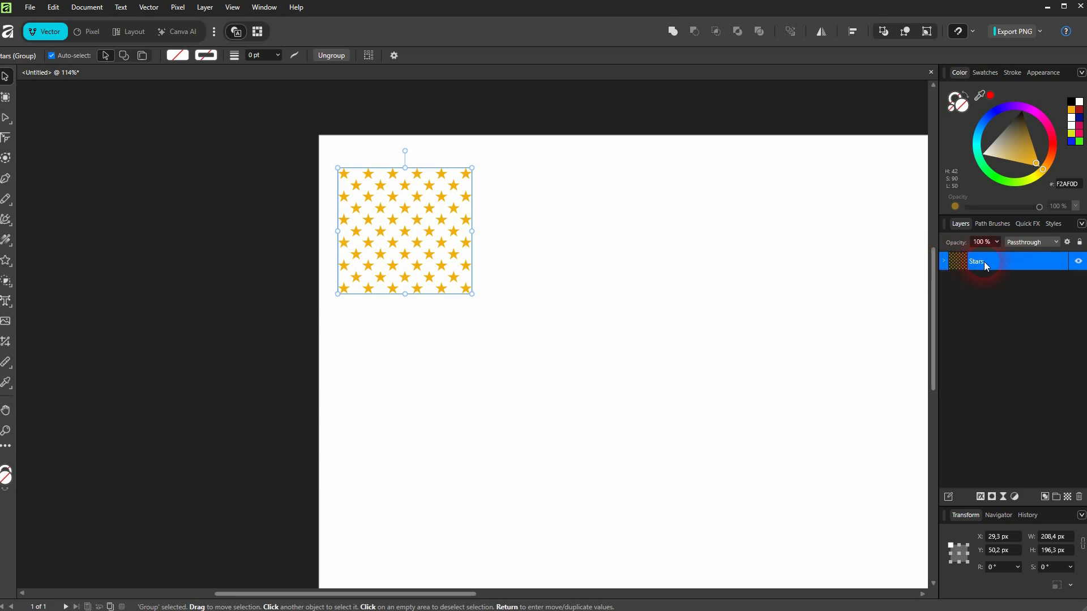
{"action": "left_click", "coordinate": [461, 312]}
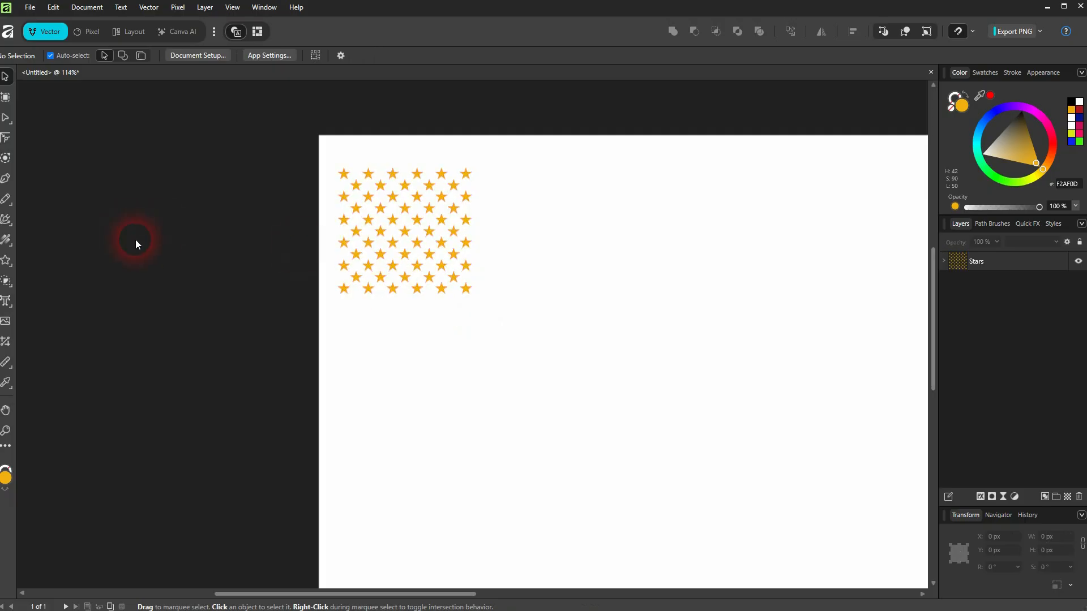
Draw a rectangle about 257 × 218 px covering the star group and fill it with blue 0D28F2.
{"action": "left_click", "coordinate": [6, 262]}
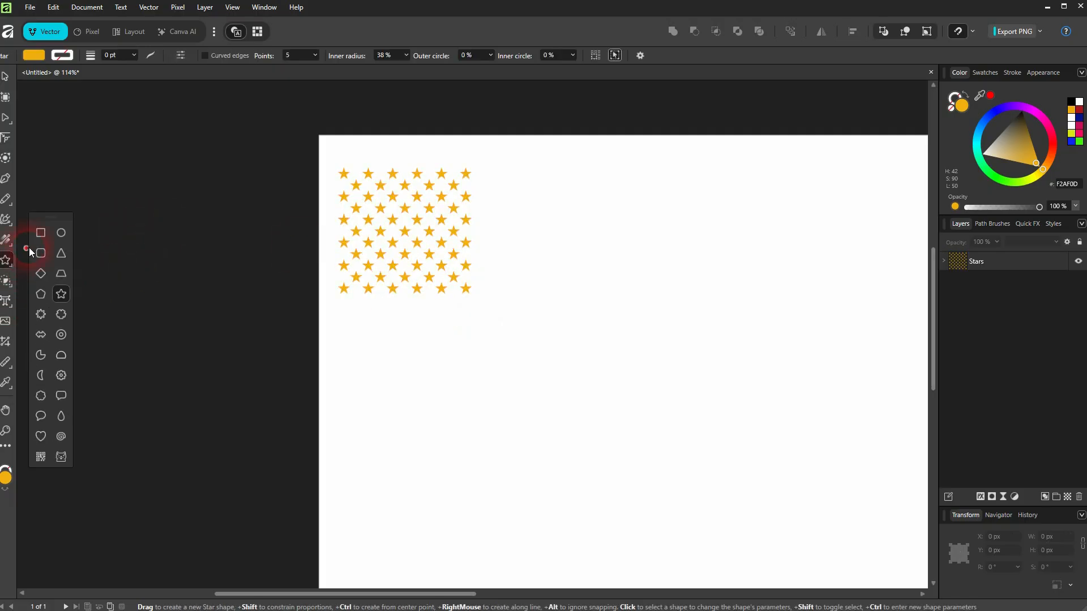
{"action": "left_click", "coordinate": [41, 232]}
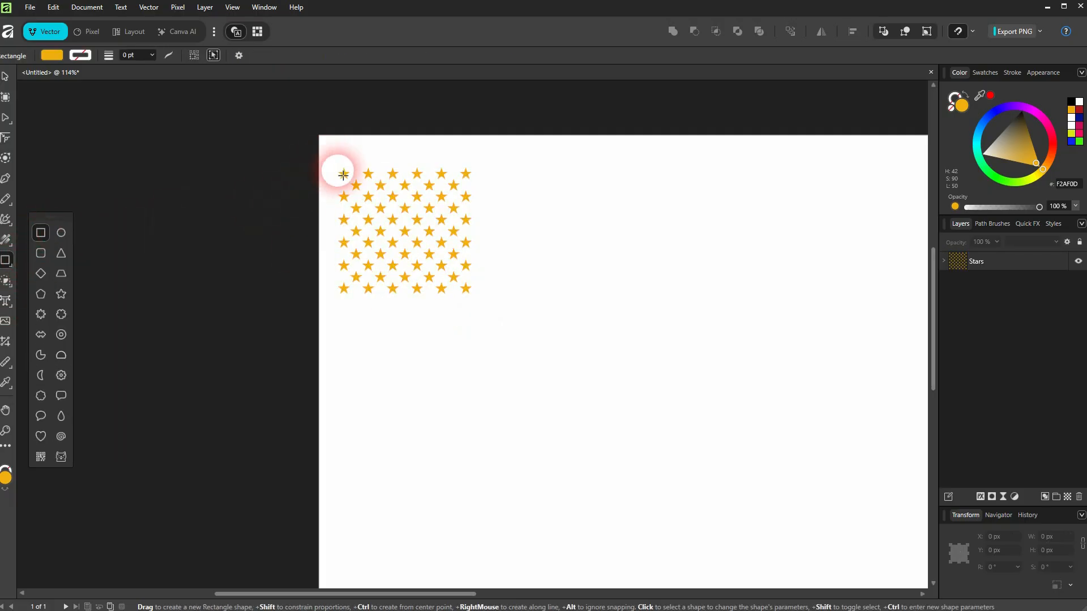
{"action": "left_click_drag", "start_coordinate": [329, 163], "coordinate": [494, 303]}
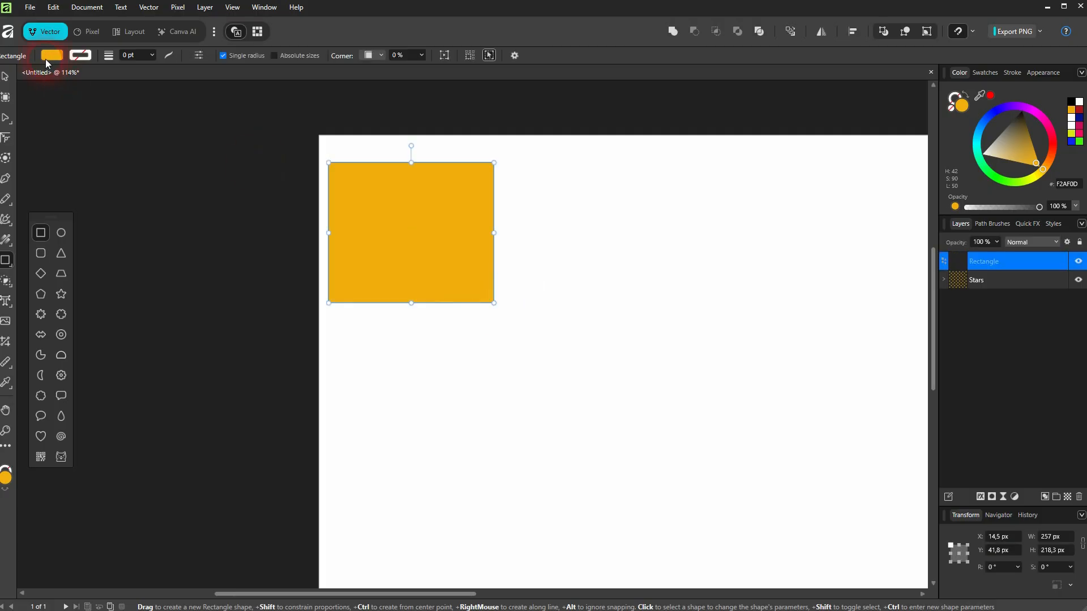
{"action": "left_click", "coordinate": [46, 55]}
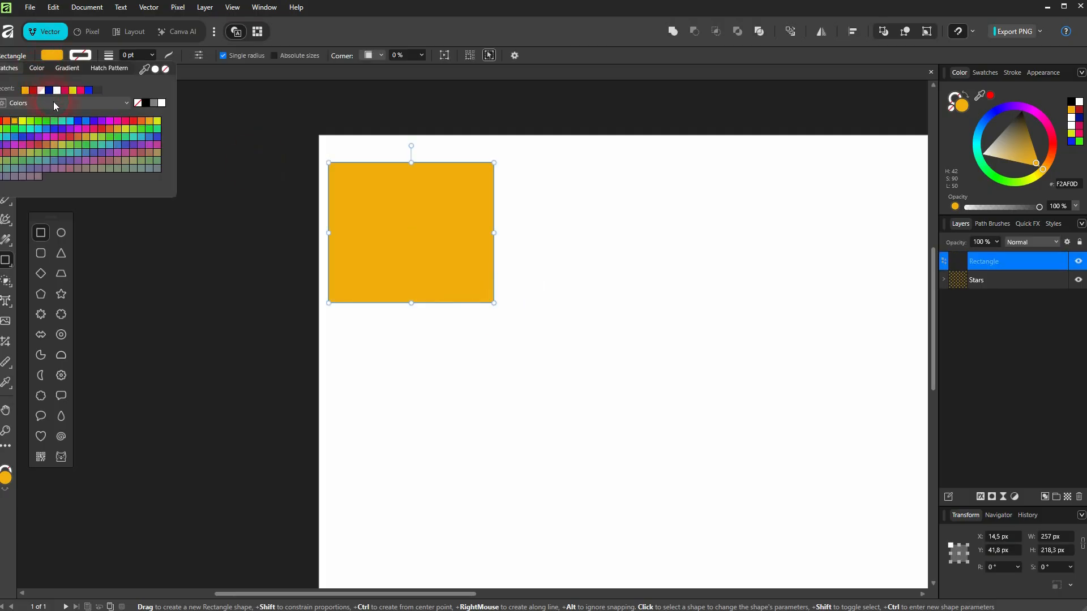
{"action": "left_click", "coordinate": [78, 122]}
{"action": "left_click", "coordinate": [8, 80]}
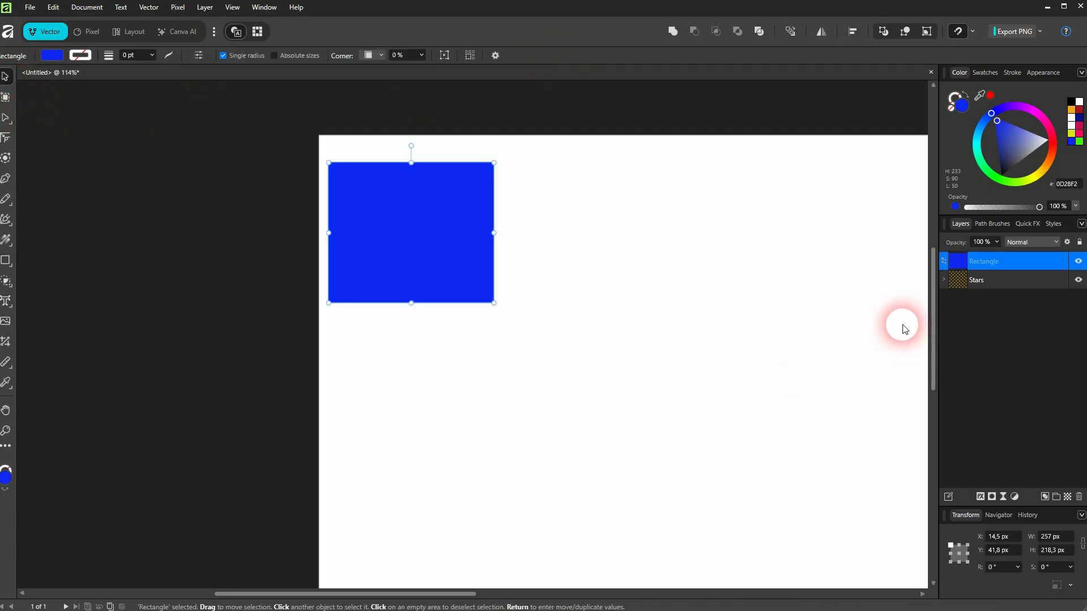
Place the blue rectangle beneath the Stars group and resize it around the stars to about 226 × 206 px.
{"action": "left_click_drag", "start_coordinate": [1017, 294], "coordinate": [1016, 291]}
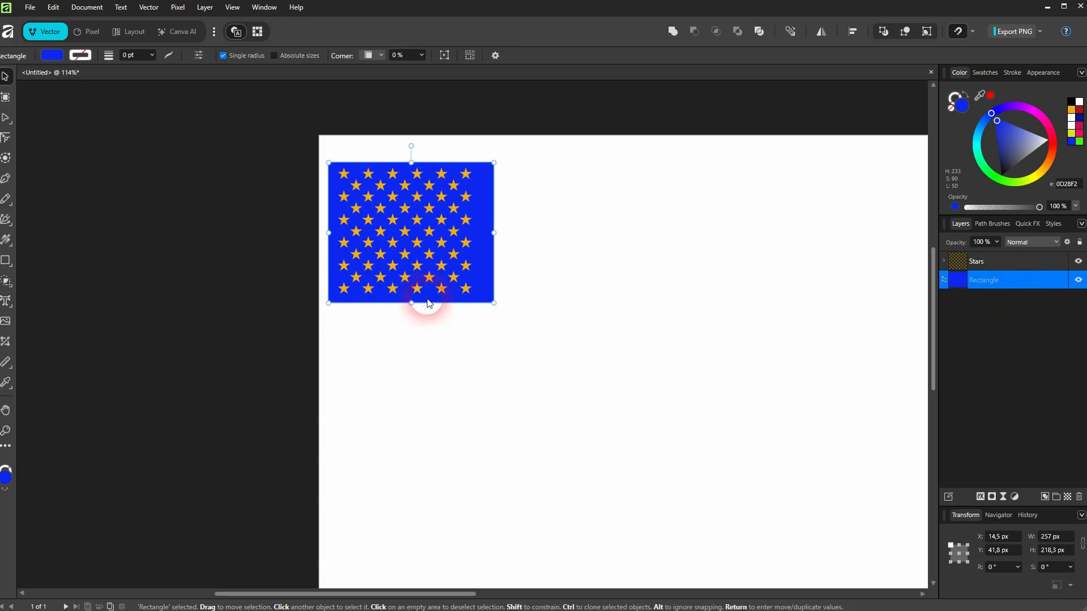
{"action": "scroll", "coordinate": [425, 291], "scroll_direction": "up", "scroll_amount": 3}
{"action": "left_click_drag", "start_coordinate": [601, 371], "coordinate": [571, 365]}
{"action": "left_click_drag", "start_coordinate": [279, 231], "coordinate": [284, 230]}
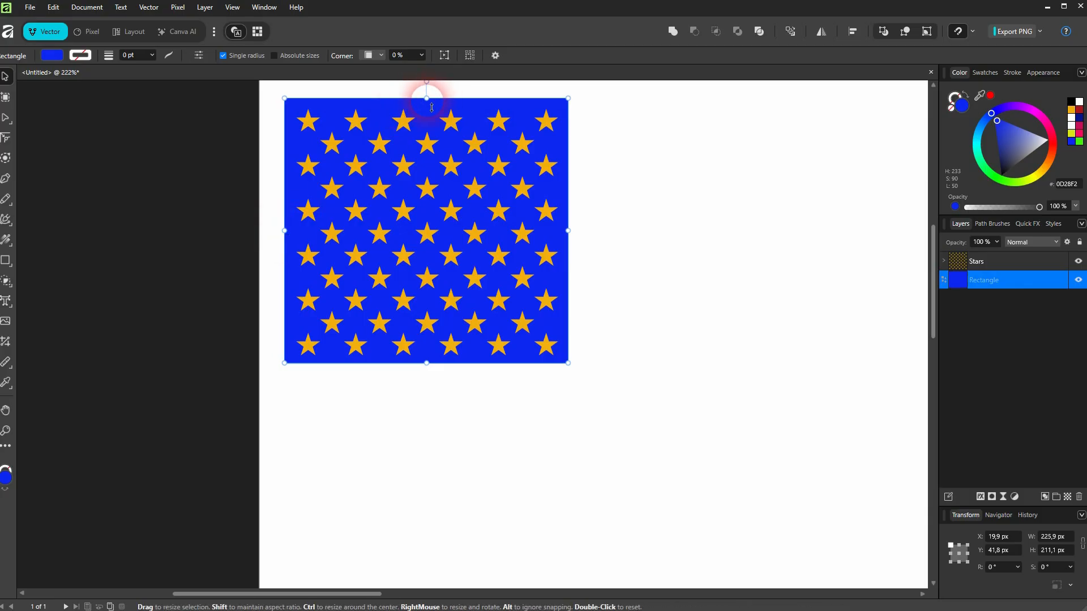
{"action": "left_click_drag", "start_coordinate": [432, 109], "coordinate": [432, 112]}
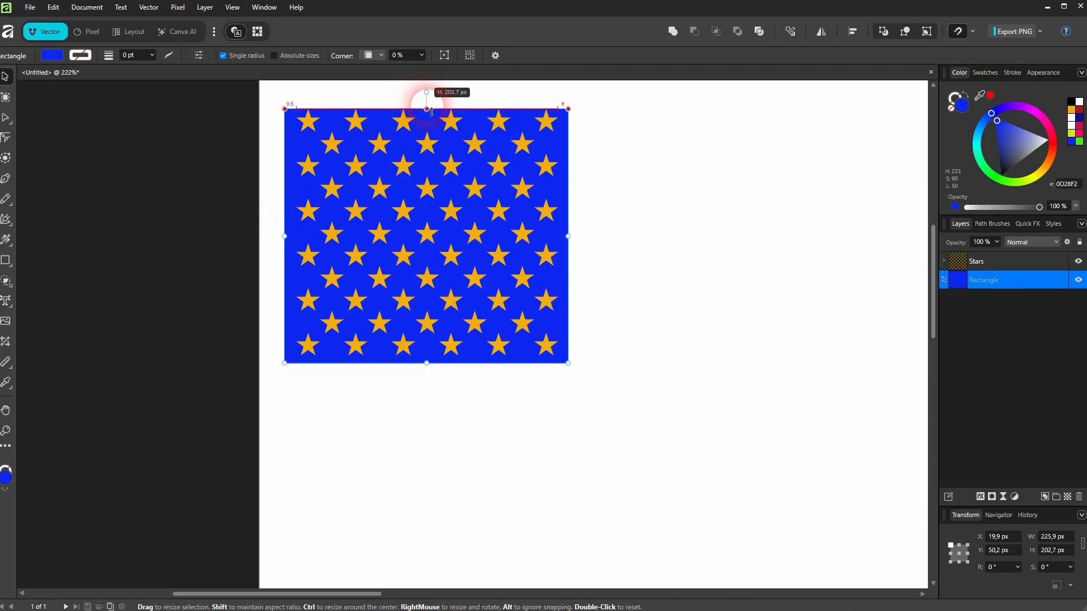
{"action": "scroll", "coordinate": [432, 112], "scroll_direction": "up", "scroll_amount": 5}
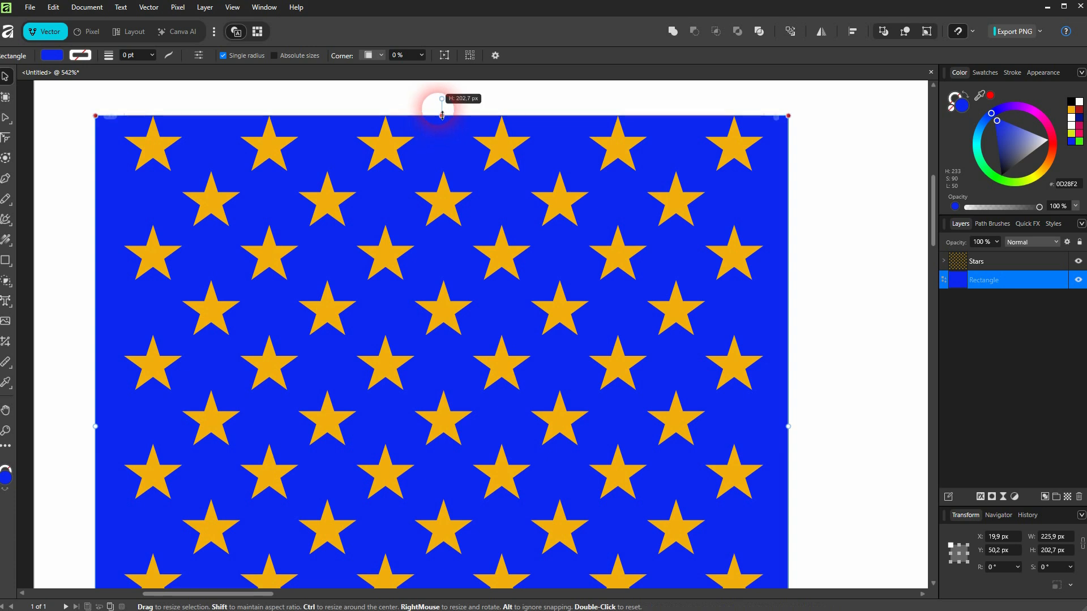
{"action": "left_click_drag", "start_coordinate": [443, 115], "coordinate": [437, 105]}
{"action": "scroll", "coordinate": [460, 255], "scroll_direction": "down", "scroll_amount": 2}
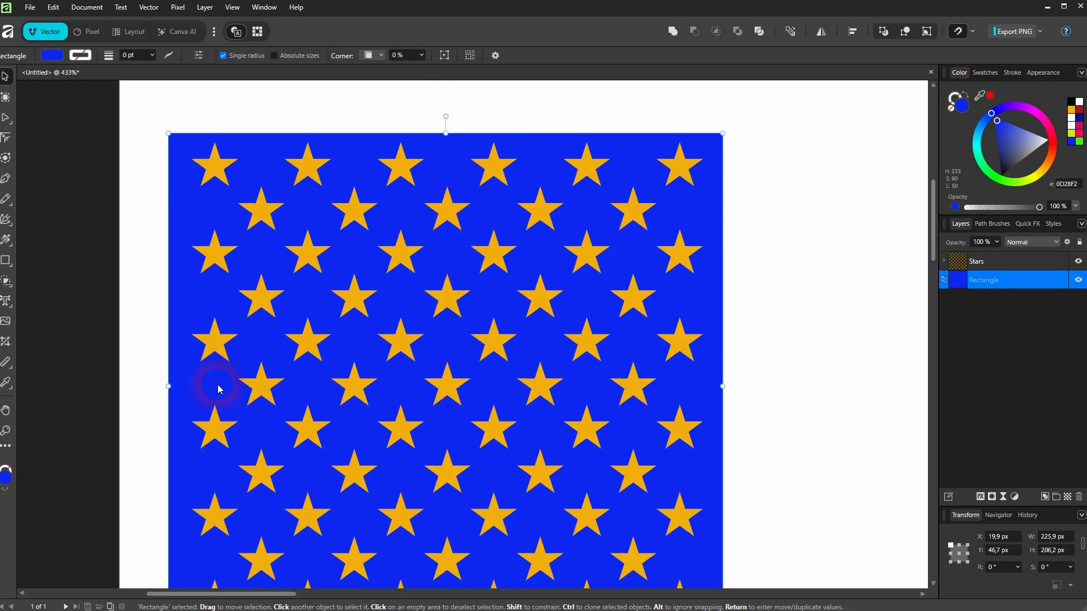
Tighten the blue rectangle's side and bottom edges around the stars, to about 214 × 203 px.
{"action": "left_click_drag", "start_coordinate": [168, 386], "coordinate": [187, 393]}
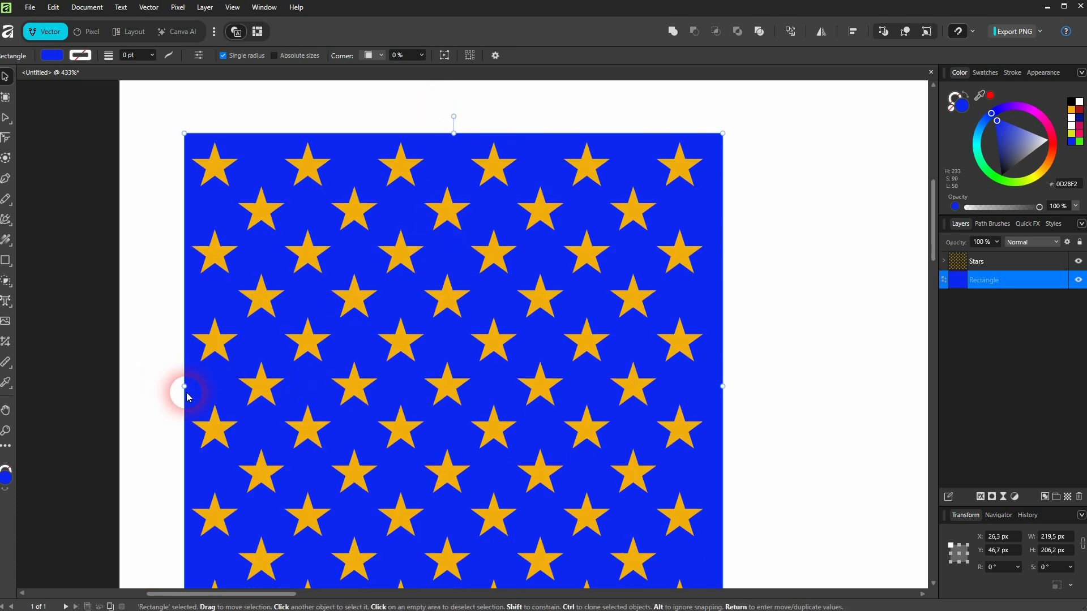
{"action": "left_click_drag", "start_coordinate": [723, 388], "coordinate": [709, 386]}
{"action": "scroll", "coordinate": [474, 428], "scroll_direction": "down", "scroll_amount": 3}
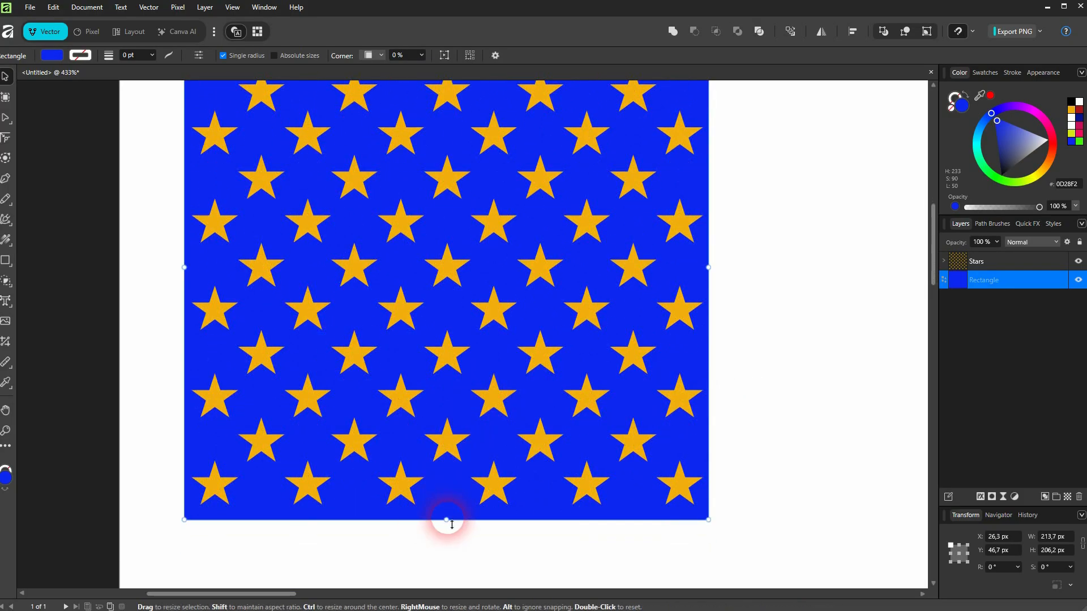
{"action": "left_click_drag", "start_coordinate": [450, 521], "coordinate": [449, 513]}
{"action": "scroll", "coordinate": [468, 342], "scroll_direction": "up", "scroll_amount": 3}
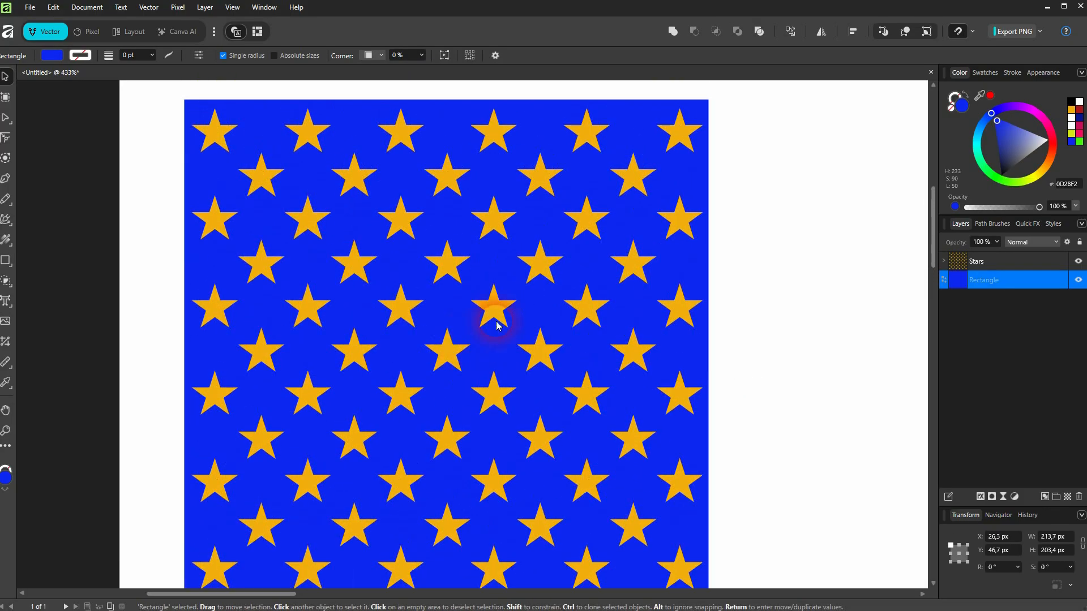
{"action": "scroll", "coordinate": [540, 283], "scroll_direction": "down", "scroll_amount": 3}
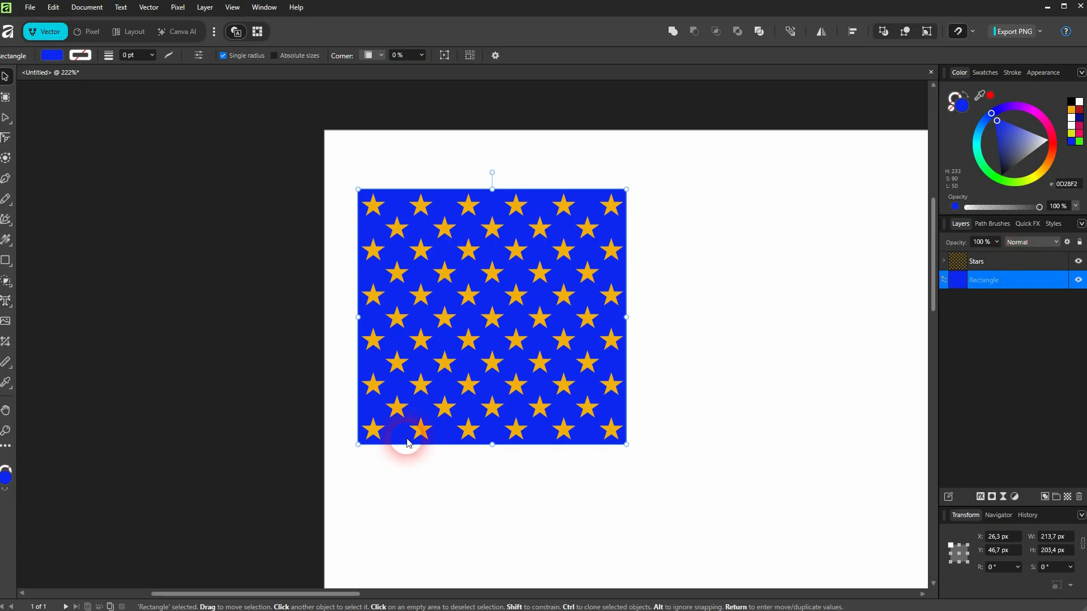
Select the Stars group and the blue rectangle and align both to their horizontal and vertical centres.
{"action": "left_click_drag", "start_coordinate": [322, 476], "coordinate": [757, 114]}
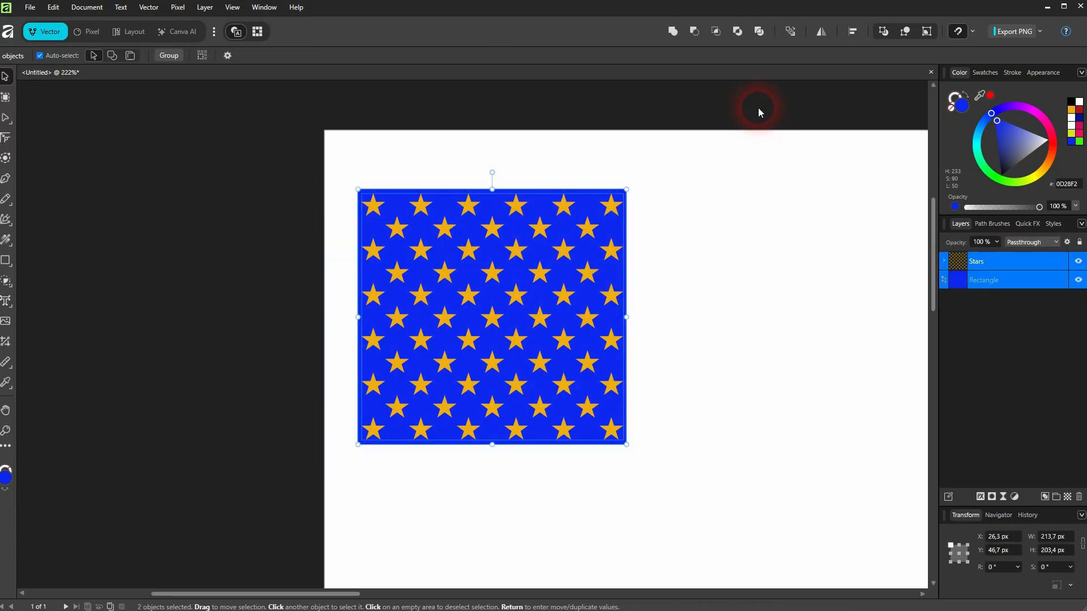
{"action": "left_click", "coordinate": [853, 33]}
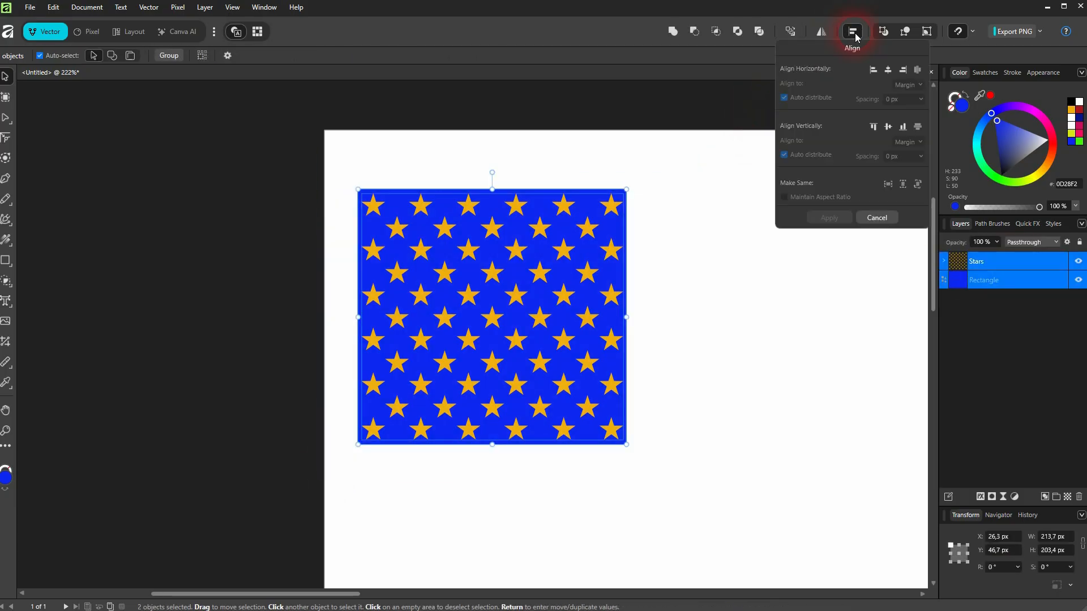
{"action": "left_click", "coordinate": [888, 69]}
{"action": "left_click", "coordinate": [888, 127]}
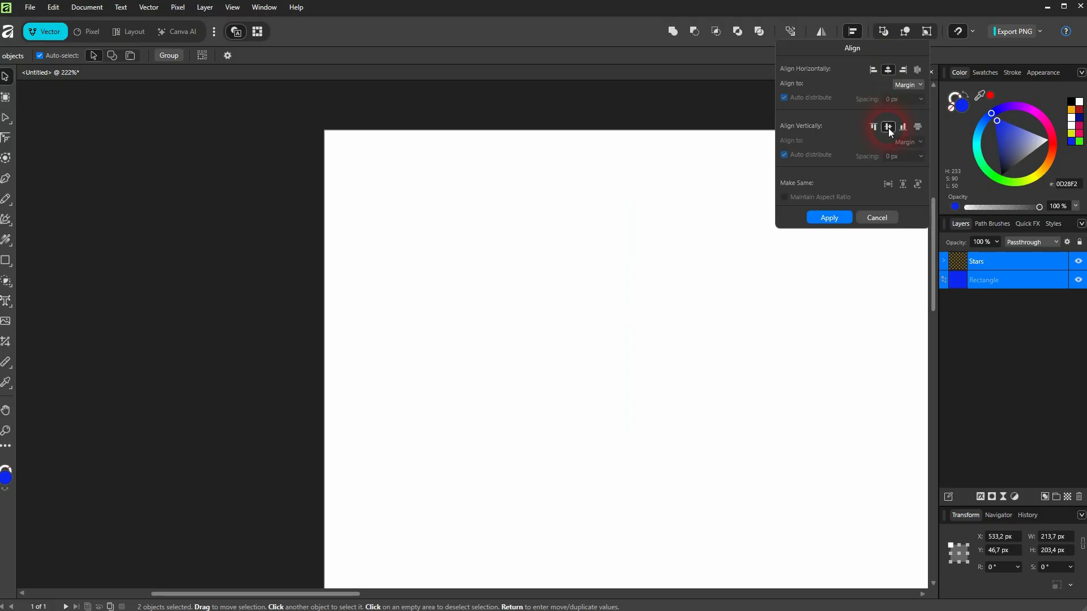
{"action": "left_click", "coordinate": [594, 380]}
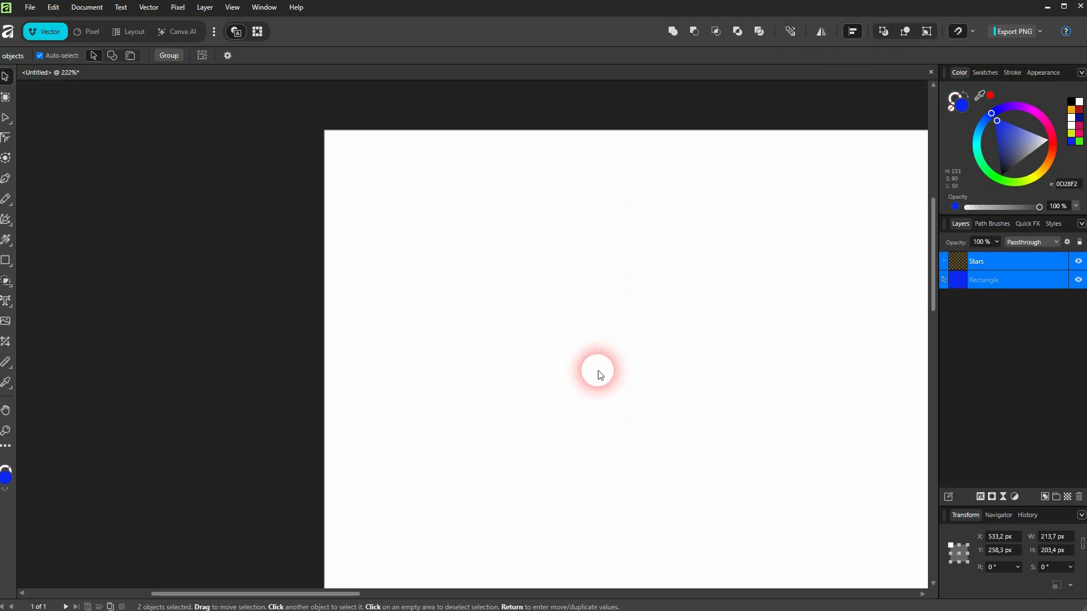
{"action": "left_click", "coordinate": [594, 381]}
{"action": "key", "text": "ctrl+0"}
{"action": "left_click_drag", "start_coordinate": [313, 460], "coordinate": [674, 182]}
{"action": "left_click", "coordinate": [852, 32]}
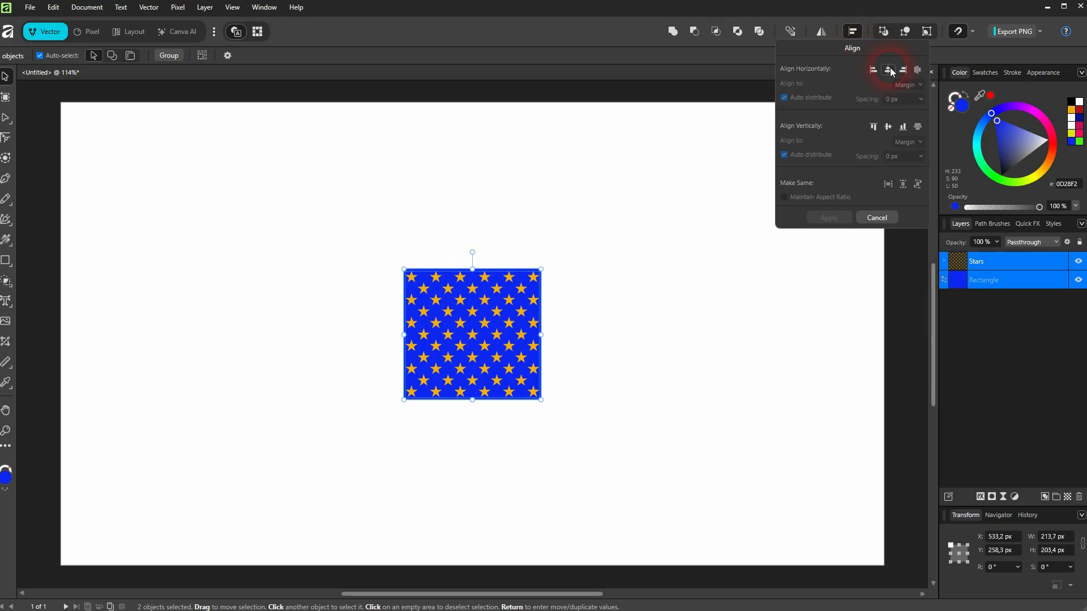
{"action": "left_click", "coordinate": [730, 249]}
{"action": "left_click", "coordinate": [636, 334]}
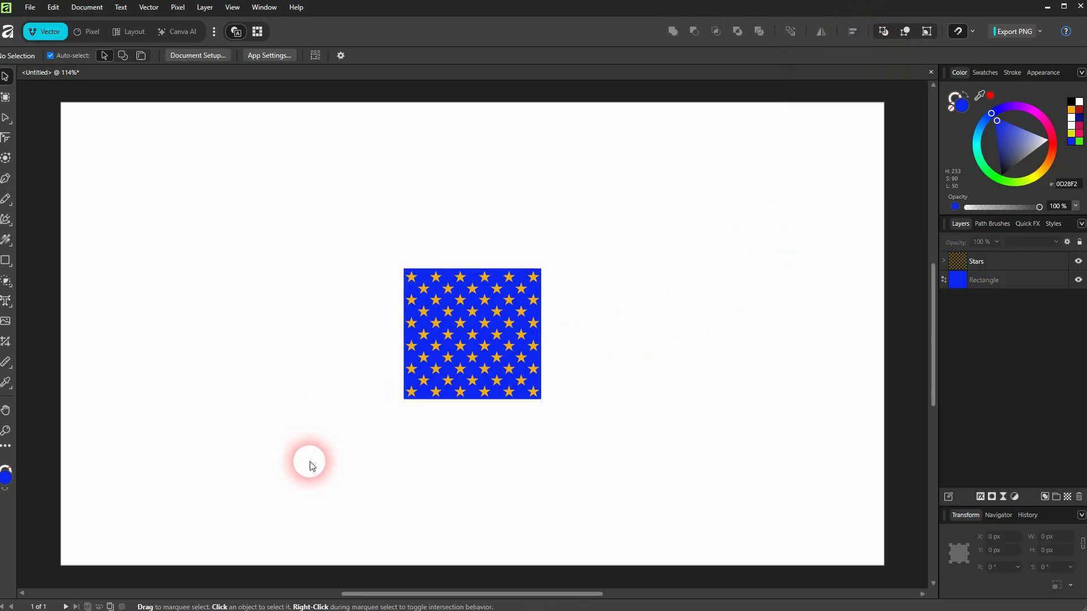
Move the stars and blue rectangle together near the page's upper-left corner, at about X 36 px, Y 28 px.
{"action": "left_click_drag", "start_coordinate": [308, 460], "coordinate": [634, 227]}
{"action": "left_click_drag", "start_coordinate": [495, 338], "coordinate": [175, 189]}
{"action": "left_click", "coordinate": [274, 282]}
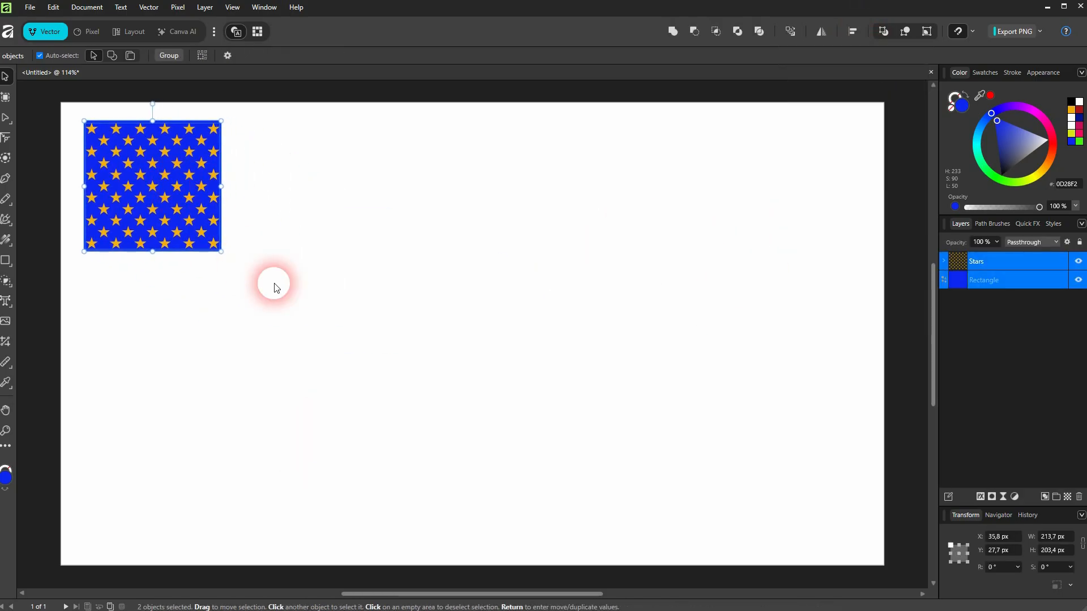
Draw a long horizontal stripe about 698 × 41 px below the star block and fill it with golden F2AF0D.
{"action": "left_click", "coordinate": [7, 261]}
{"action": "left_click_drag", "start_coordinate": [122, 300], "coordinate": [573, 332]}
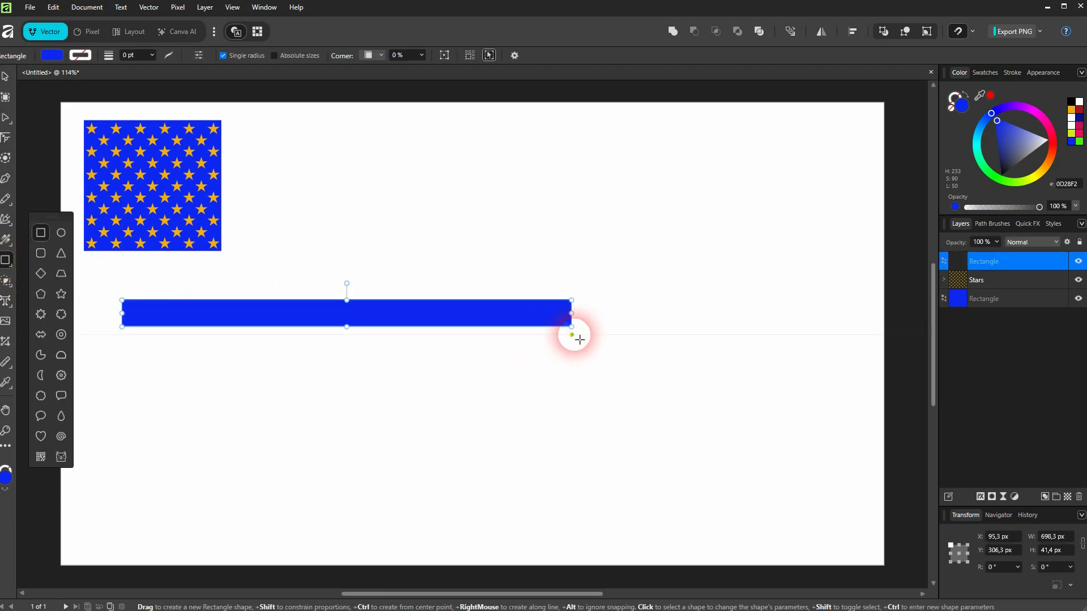
{"action": "left_click", "coordinate": [59, 58]}
{"action": "left_click", "coordinate": [16, 122]}
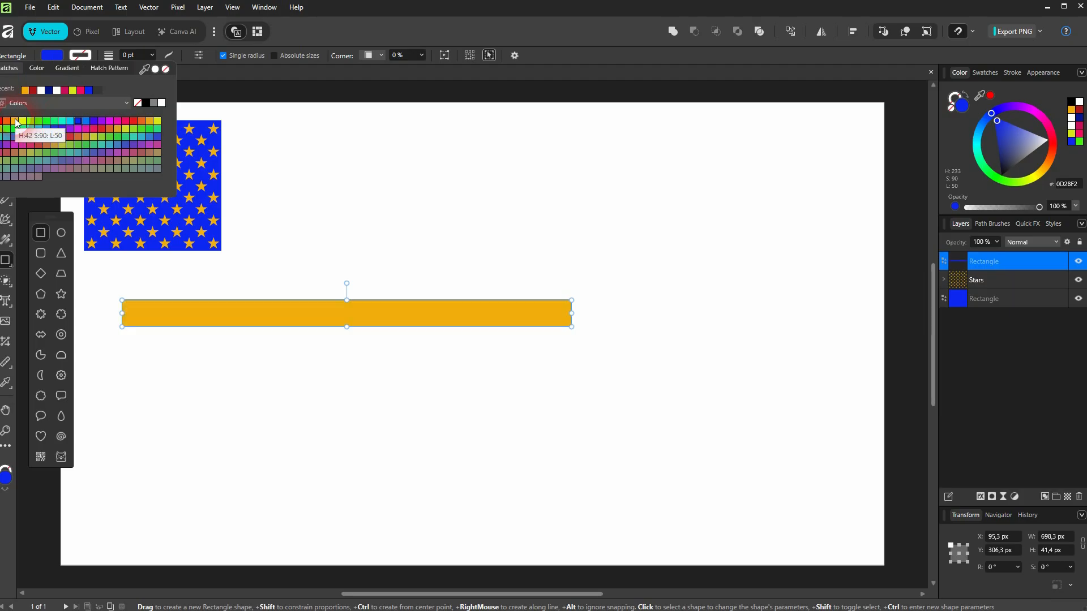
{"action": "left_click", "coordinate": [547, 36]}
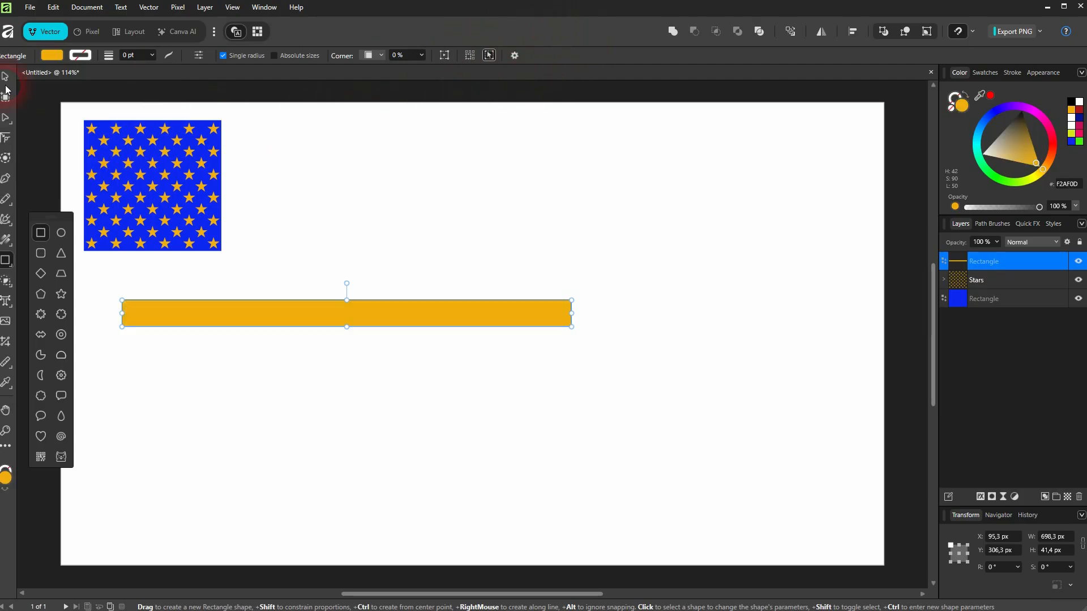
Move the golden stripe to the right of the star block and place a duplicate directly beneath it.
{"action": "left_click", "coordinate": [5, 77]}
{"action": "mouse_move", "coordinate": [241, 326]}
{"action": "left_mouse_down"}
{"action": "mouse_move", "coordinate": [408, 249]}
{"action": "mouse_move", "coordinate": [378, 163]}
{"action": "mouse_move", "coordinate": [371, 206]}
{"action": "mouse_move", "coordinate": [378, 167]}
{"action": "left_mouse_up"}
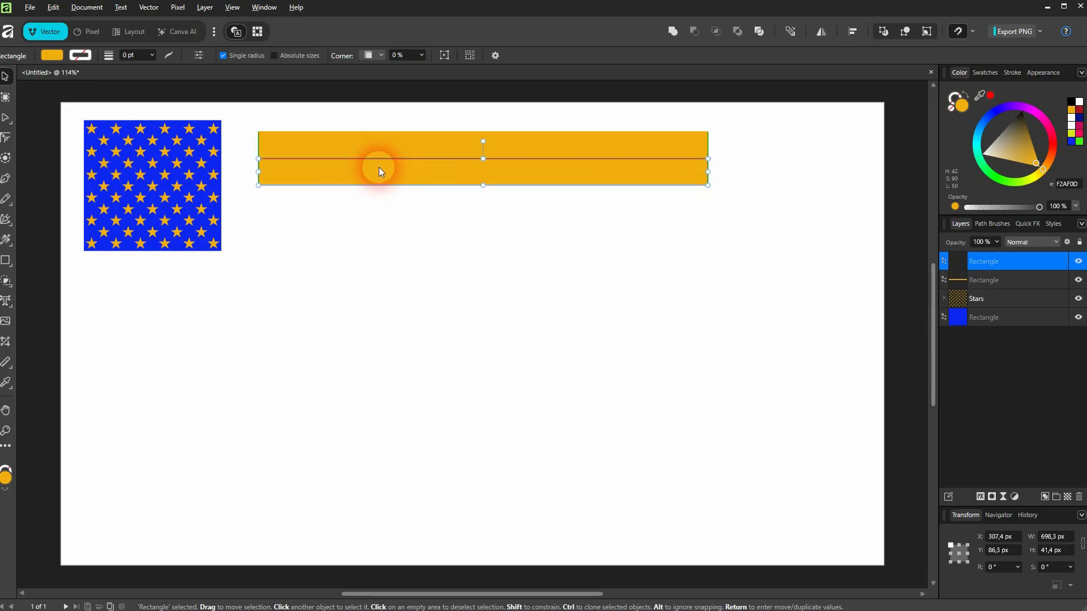
{"action": "left_click", "coordinate": [371, 228]}
{"action": "left_click", "coordinate": [348, 184]}
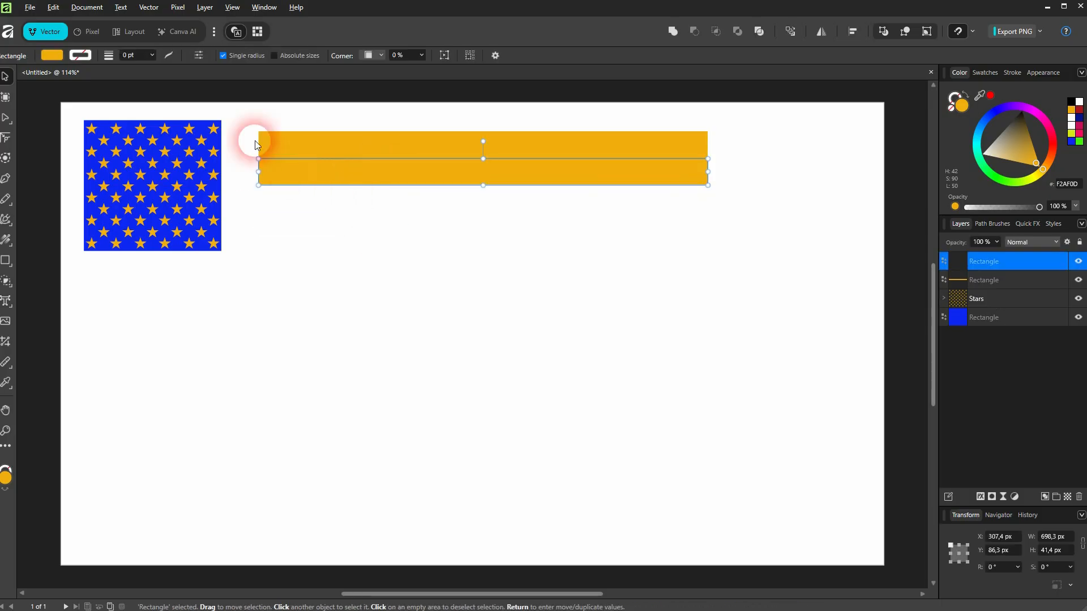
Fill the lower duplicate stripe with magenta F20DAF.
{"action": "left_click", "coordinate": [52, 55]}
{"action": "left_click", "coordinate": [124, 127]}
{"action": "left_click", "coordinate": [303, 226]}
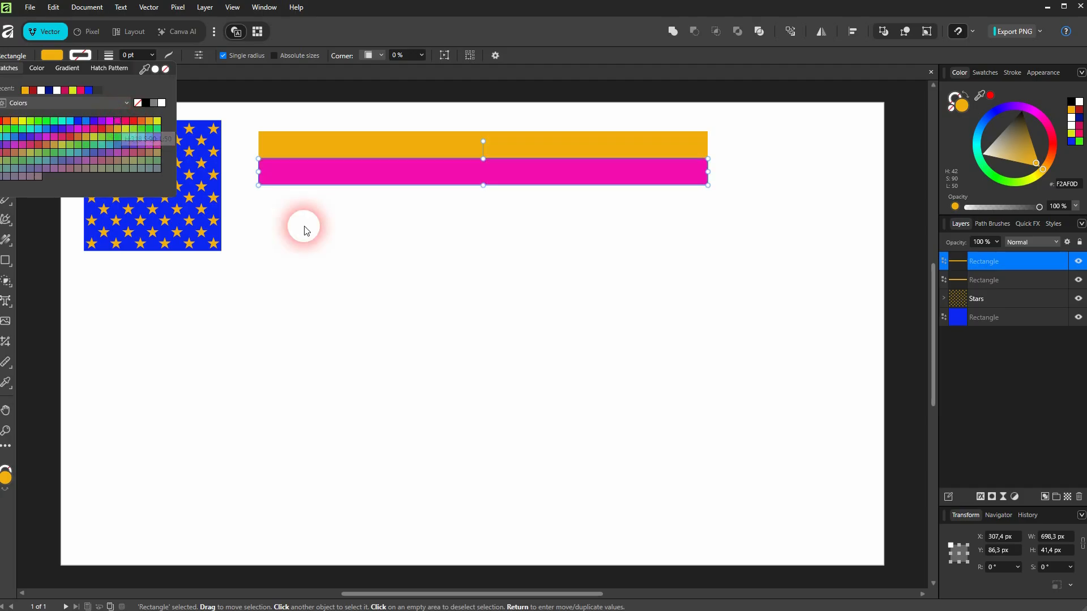
Duplicate the golden and magenta stripe pair twice downward, edge to edge, to make six alternating stripes.
{"action": "mouse_move", "coordinate": [354, 212]}
{"action": "left_mouse_down"}
{"action": "mouse_move", "coordinate": [516, 125]}
{"action": "mouse_move", "coordinate": [467, 144]}
{"action": "mouse_move", "coordinate": [462, 208]}
{"action": "left_mouse_up"}
{"action": "scroll", "coordinate": [459, 187], "scroll_direction": "up", "scroll_amount": 3}
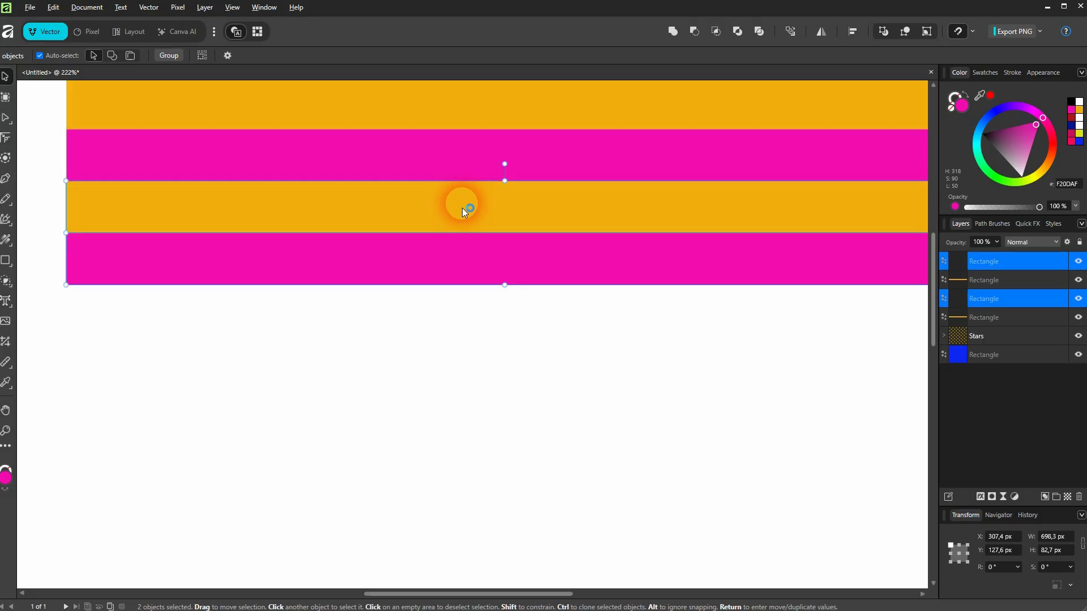
{"action": "scroll", "coordinate": [461, 322], "scroll_direction": "down", "scroll_amount": 5}
{"action": "mouse_move", "coordinate": [460, 281]}
{"action": "left_mouse_down"}
{"action": "mouse_move", "coordinate": [449, 359]}
{"action": "mouse_move", "coordinate": [451, 319]}
{"action": "left_mouse_up"}
{"action": "left_click", "coordinate": [372, 390]}
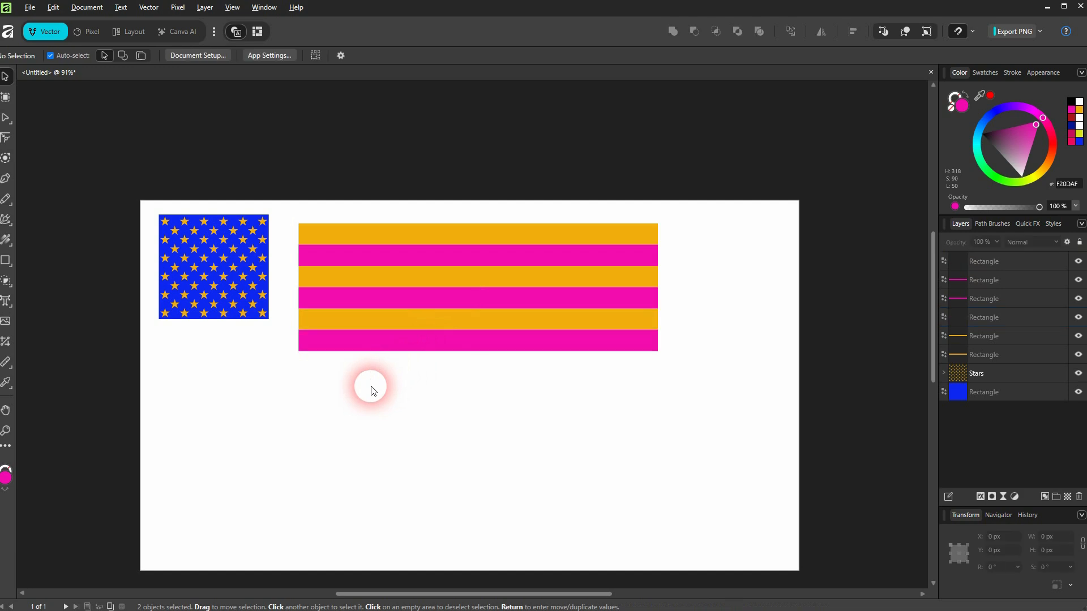
Duplicate the bottom golden and magenta pair two more times beneath the stack to reach ten stripes.
{"action": "left_click_drag", "start_coordinate": [381, 369], "coordinate": [474, 314]}
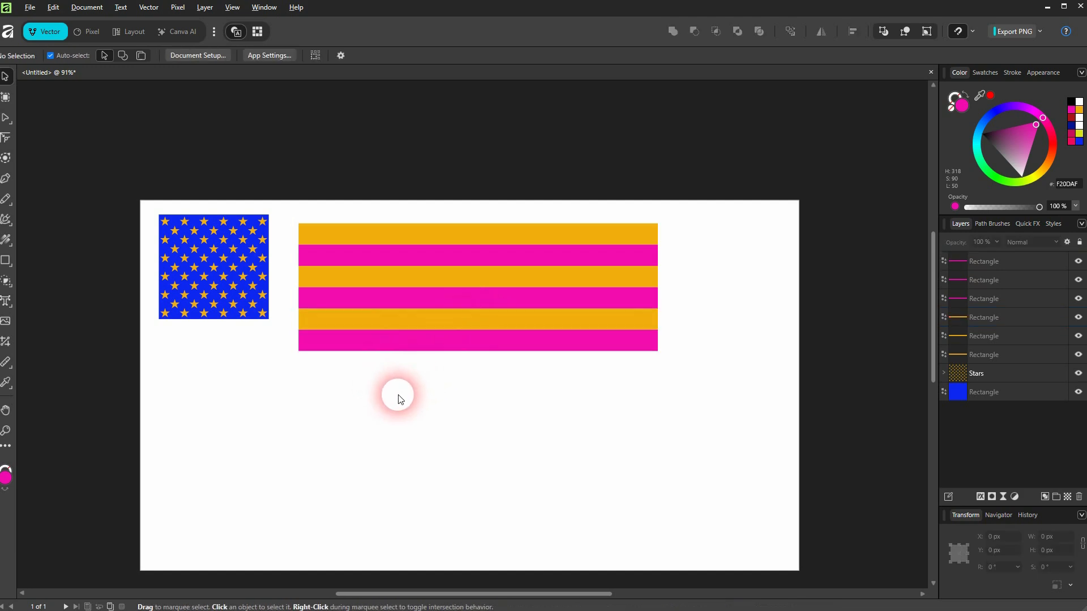
{"action": "left_click_drag", "start_coordinate": [396, 393], "coordinate": [479, 304]}
{"action": "left_click_drag", "start_coordinate": [413, 381], "coordinate": [445, 364]}
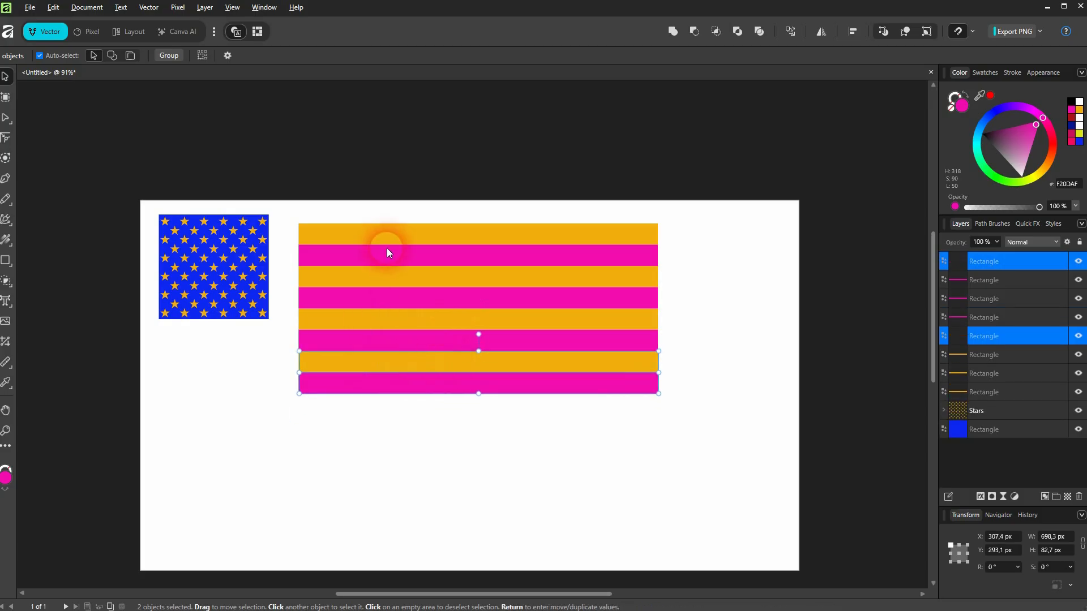
{"action": "left_click", "coordinate": [430, 431]}
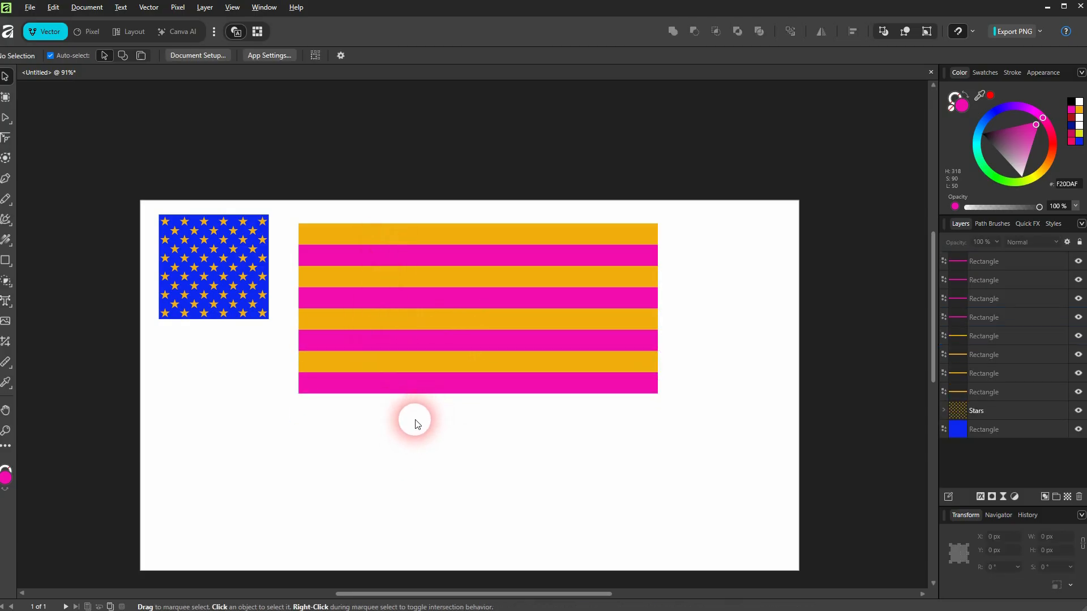
{"action": "left_click_drag", "start_coordinate": [417, 423], "coordinate": [440, 407]}
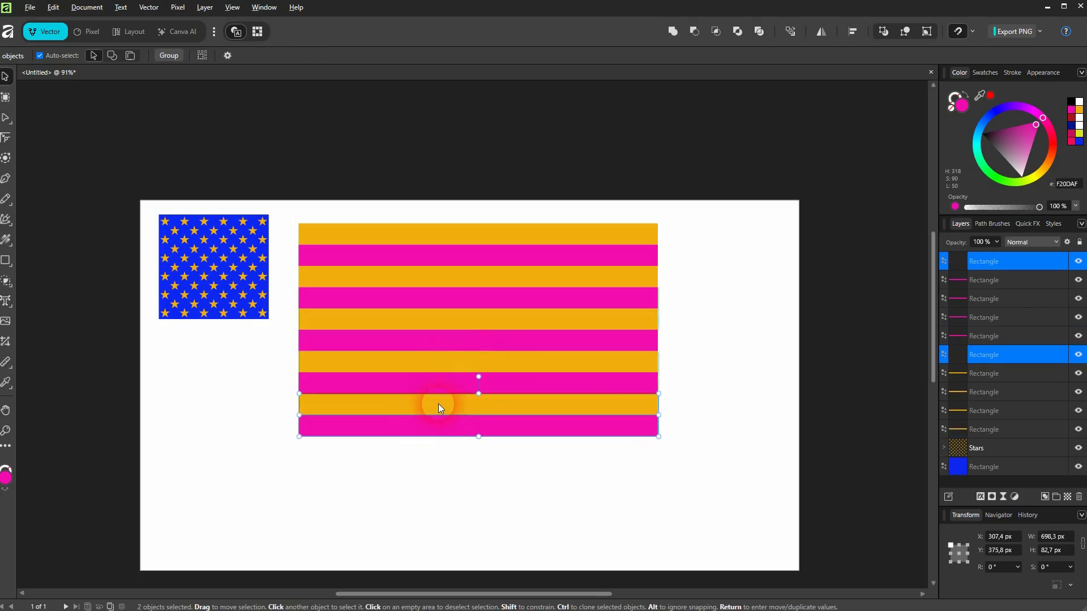
{"action": "left_click", "coordinate": [422, 467]}
Extend the stack to twelve stripes with another golden and magenta pair, deleting the surplus magenta copy.
{"action": "left_click_drag", "start_coordinate": [423, 466], "coordinate": [460, 448]}
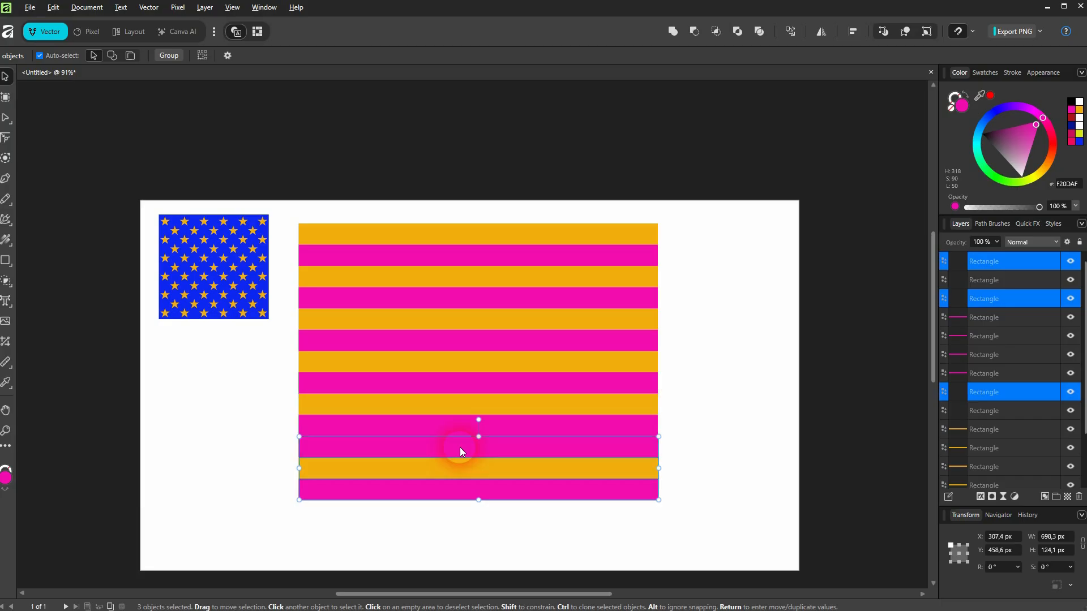
{"action": "left_click", "coordinate": [569, 452]}
{"action": "key", "text": "Delete"}
{"action": "left_click_drag", "start_coordinate": [496, 507], "coordinate": [509, 444]}
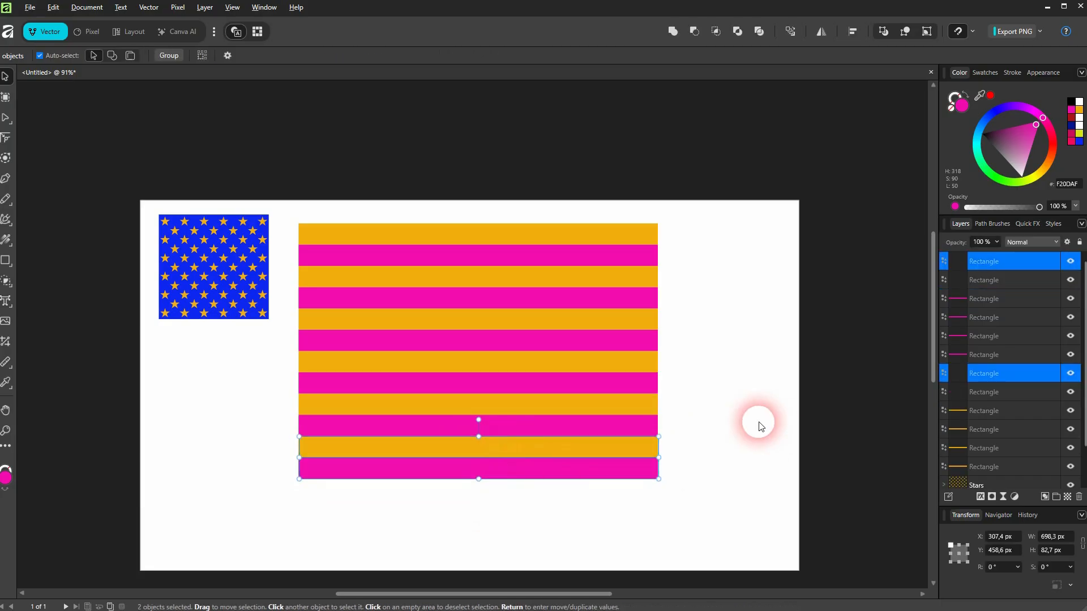
{"action": "left_click", "coordinate": [730, 348]}
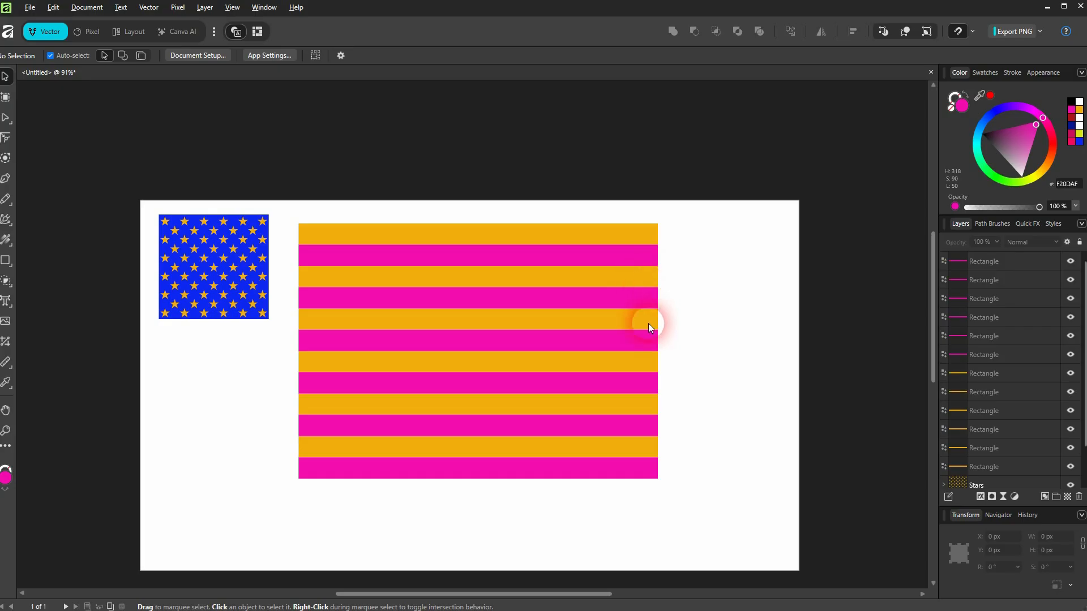
Add a thirteenth, golden stripe at the bottom and move the whole stack over the star block, aligning their upper-left corners.
{"action": "left_click_drag", "start_coordinate": [643, 448], "coordinate": [639, 493]}
{"action": "left_click", "coordinate": [628, 522]}
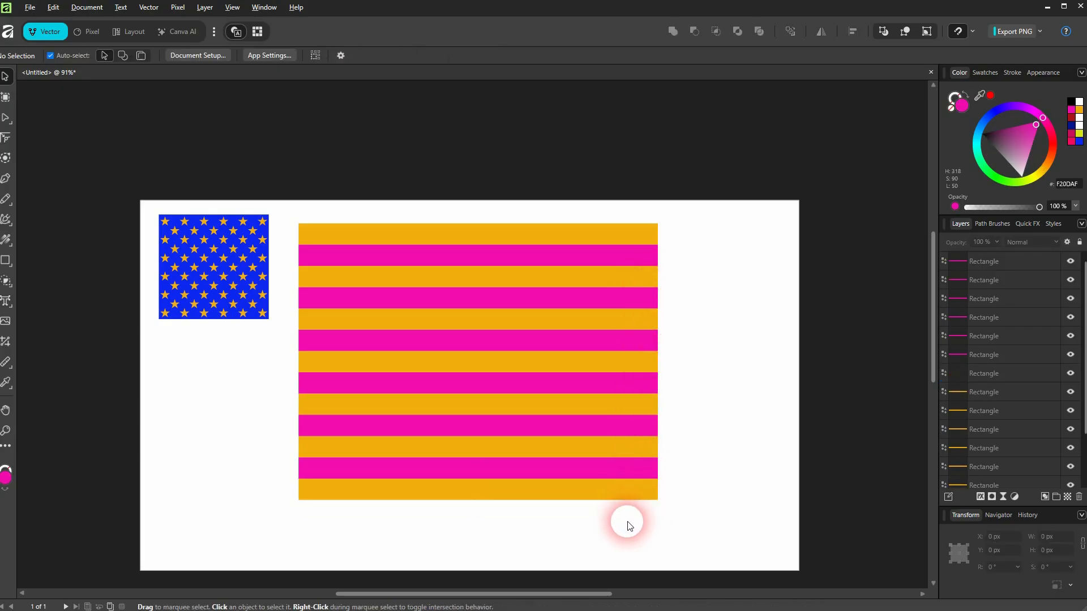
{"action": "left_click_drag", "start_coordinate": [323, 538], "coordinate": [609, 240]}
{"action": "left_click_drag", "start_coordinate": [474, 236], "coordinate": [334, 226]}
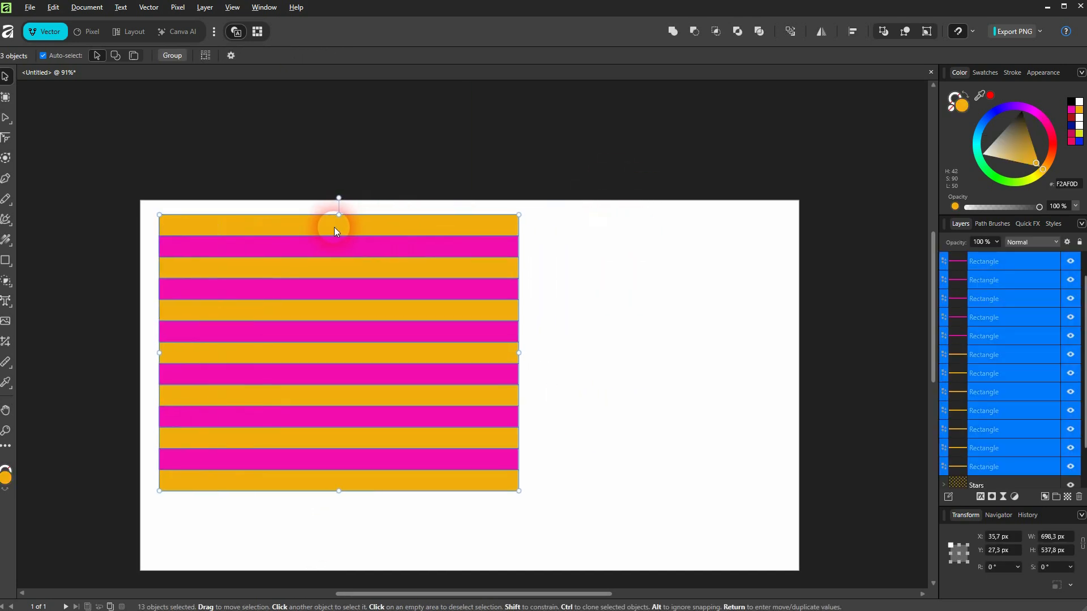
Group all thirteen stripes and place the group behind the blue rectangle and stars.
{"action": "left_click", "coordinate": [1065, 496]}
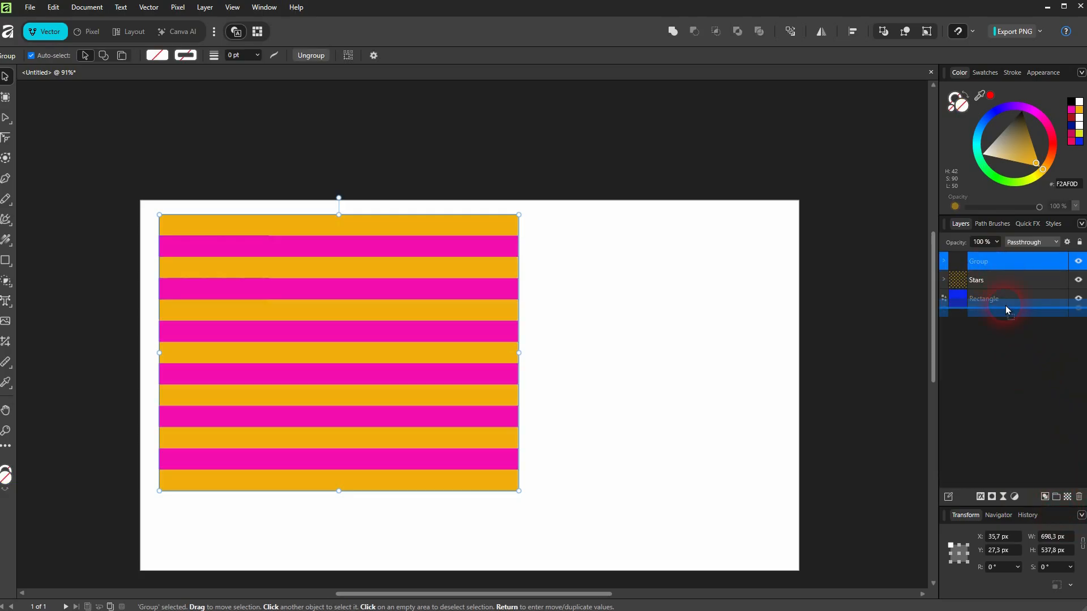
{"action": "key", "text": "ctrl+shift+bracketleft"}
Rename the stripe group as Stripes.
{"action": "double_click", "coordinate": [978, 300]}
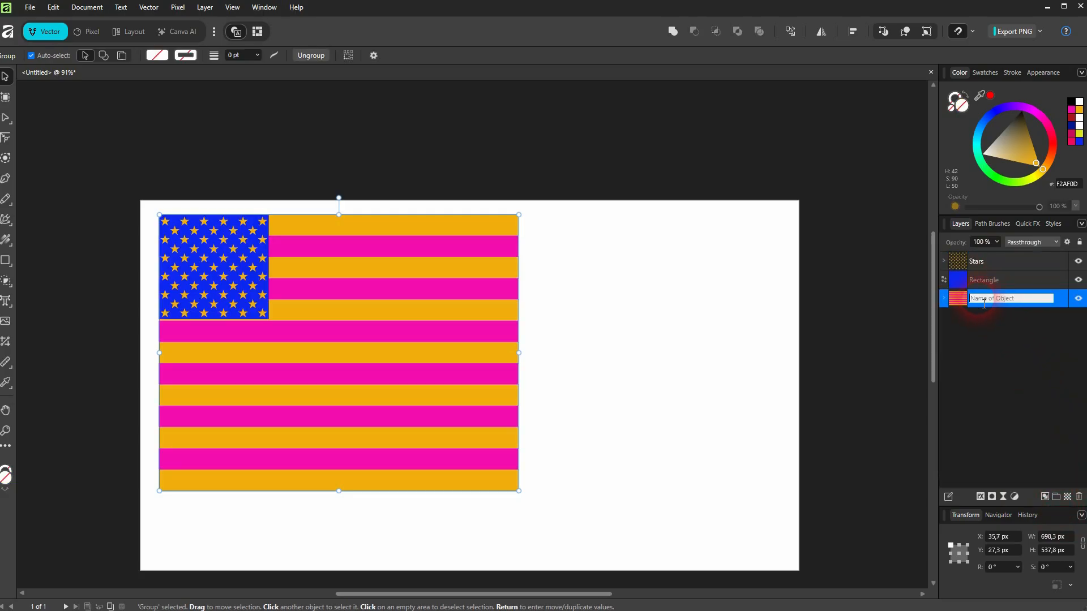
{"action": "type", "text": "Stripes"}
{"action": "left_click", "coordinate": [981, 304]}
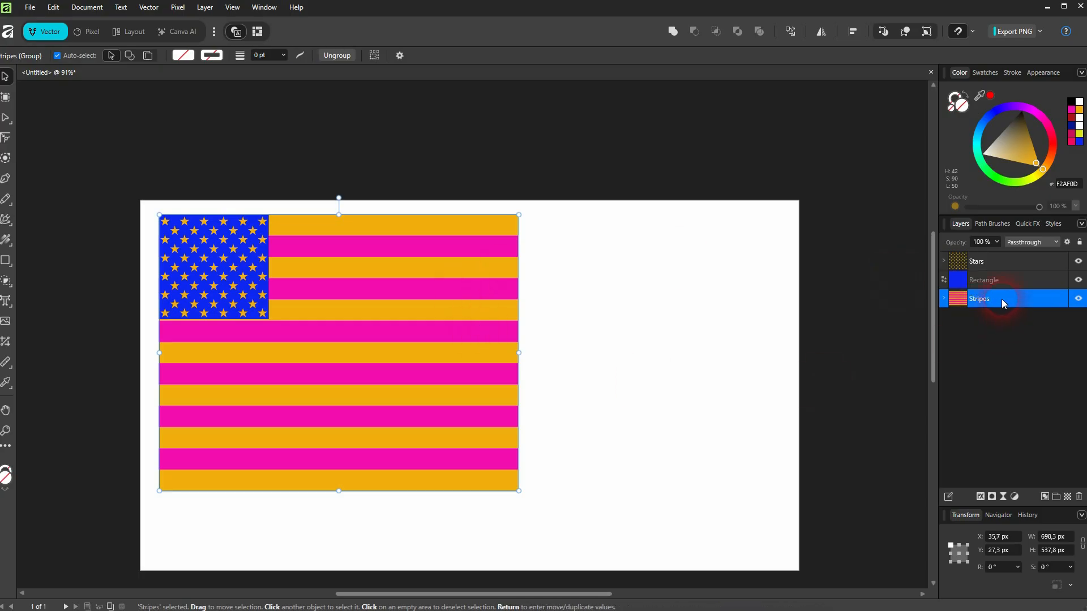
Try clipping the Stripes group inside the blue rectangle, and undo it.
{"action": "left_click_drag", "start_coordinate": [1001, 299], "coordinate": [1001, 279]}
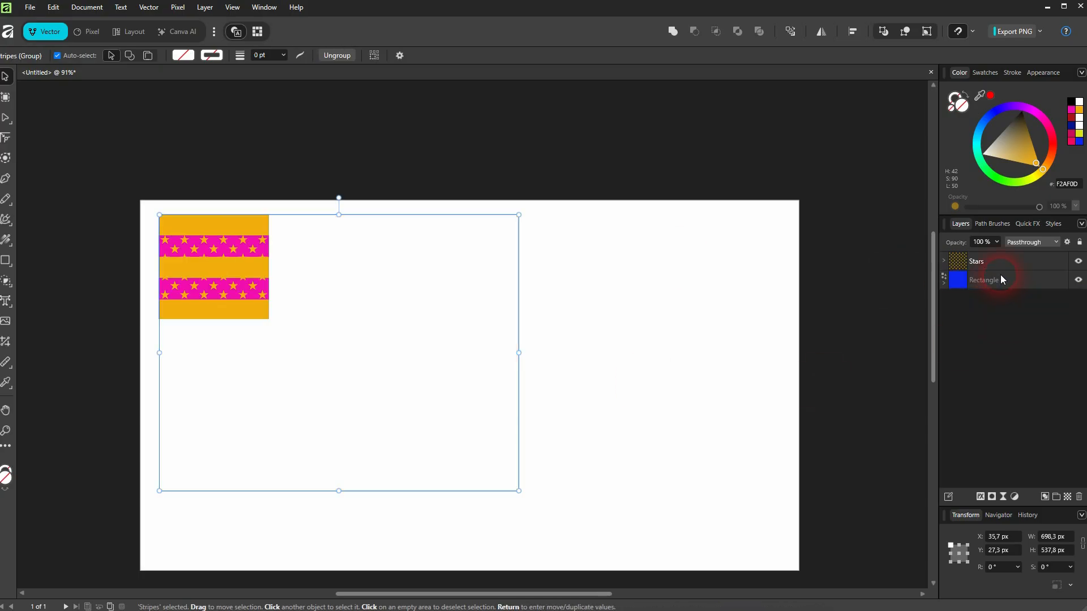
{"action": "left_click", "coordinate": [944, 283]}
{"action": "key", "text": "ctrl+z"}
{"action": "mouse_move", "coordinate": [1008, 304]}
{"action": "left_mouse_down"}
{"action": "mouse_move", "coordinate": [1004, 254]}
{"action": "mouse_move", "coordinate": [1008, 321]}
{"action": "left_mouse_up"}
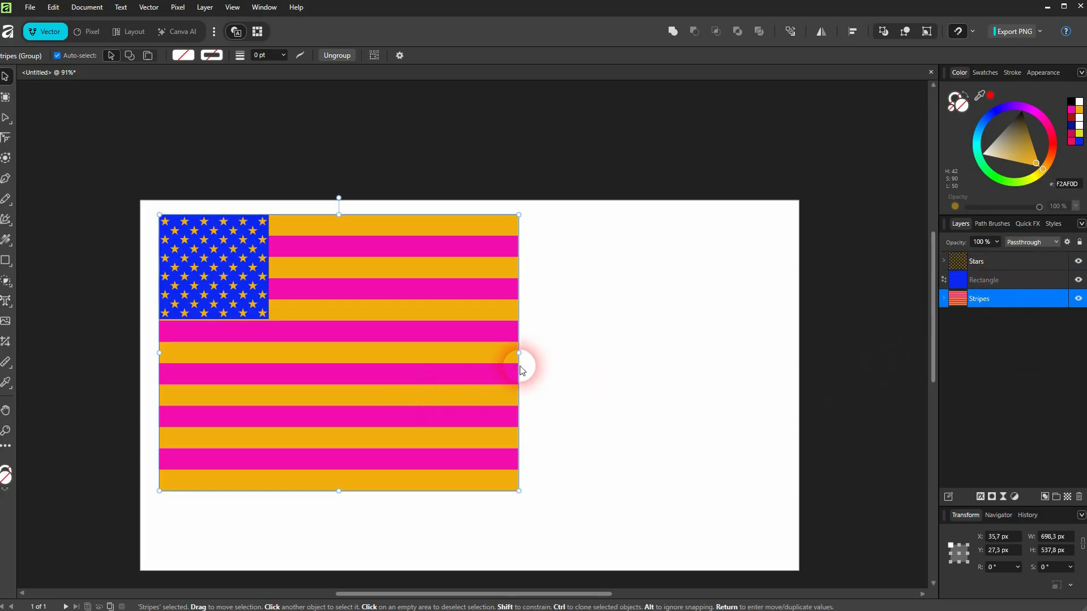
Shrink the Stripes group slightly to about 697 × 537 px, and deselect it.
{"action": "scroll", "coordinate": [253, 339], "scroll_direction": "up", "scroll_amount": 2}
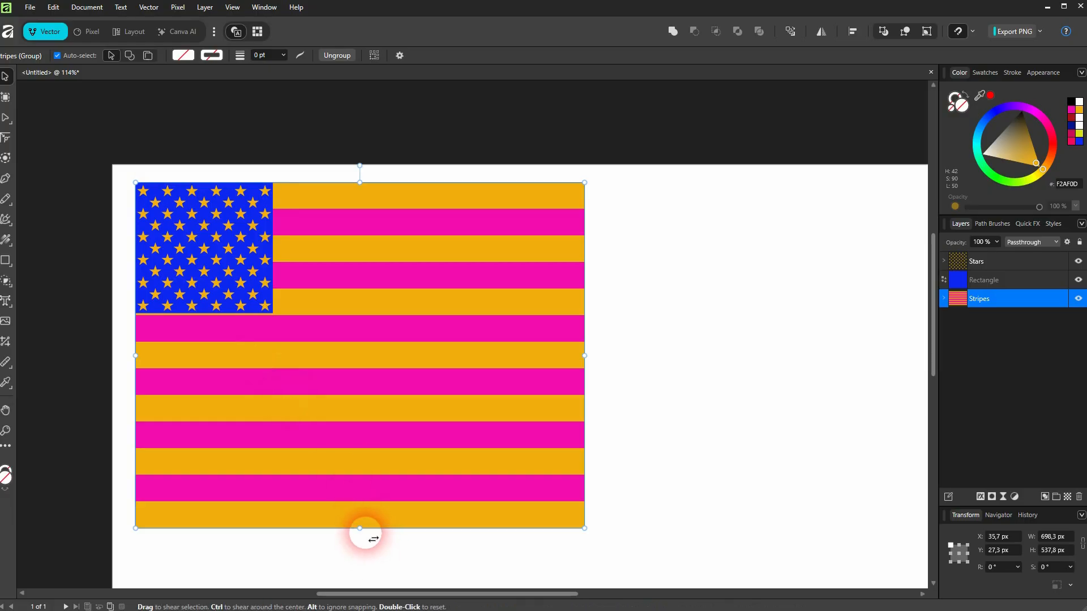
{"action": "mouse_move", "coordinate": [360, 528]}
{"action": "left_mouse_down"}
{"action": "mouse_move", "coordinate": [351, 485]}
{"action": "mouse_move", "coordinate": [352, 528]}
{"action": "left_mouse_up"}
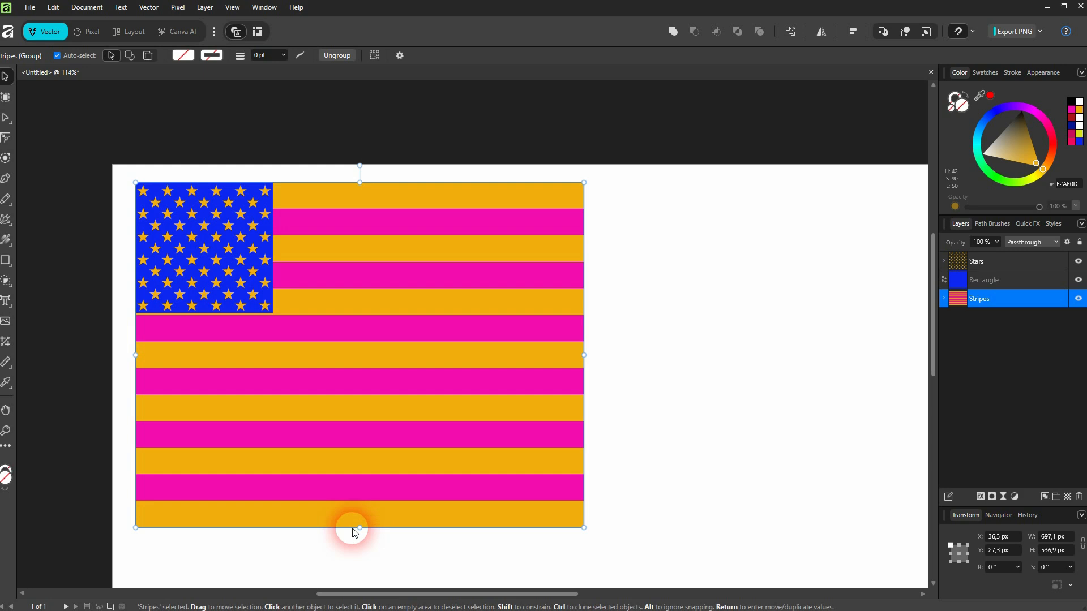
{"action": "left_click", "coordinate": [745, 451]}
Select all thirteen rectangles inside the Stripes group and squash them vertically to a combined height of about 379 px.
{"action": "left_click", "coordinate": [943, 298]}
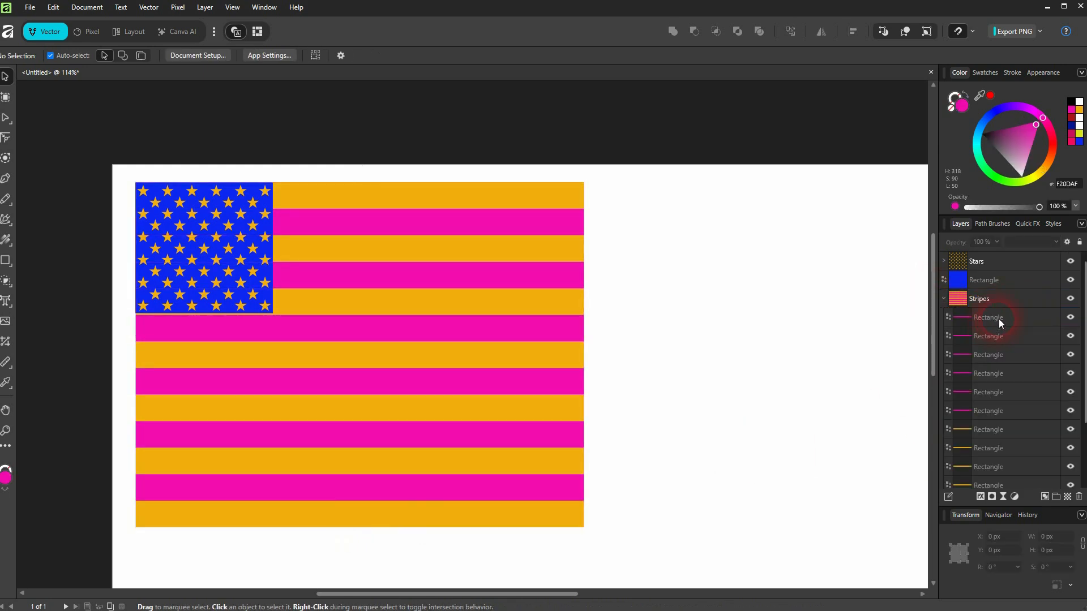
{"action": "left_click", "coordinate": [997, 319]}
{"action": "scroll", "coordinate": [1041, 403], "scroll_direction": "down", "scroll_amount": 2}
{"action": "left_click", "coordinate": [1013, 466], "text": "shift"}
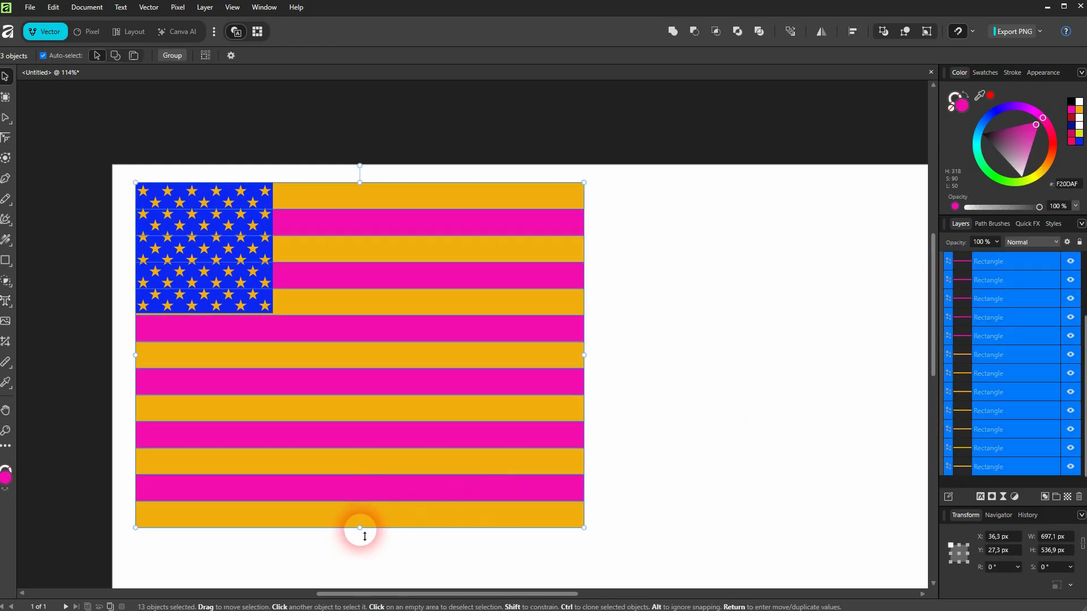
{"action": "left_click_drag", "start_coordinate": [360, 529], "coordinate": [363, 473]}
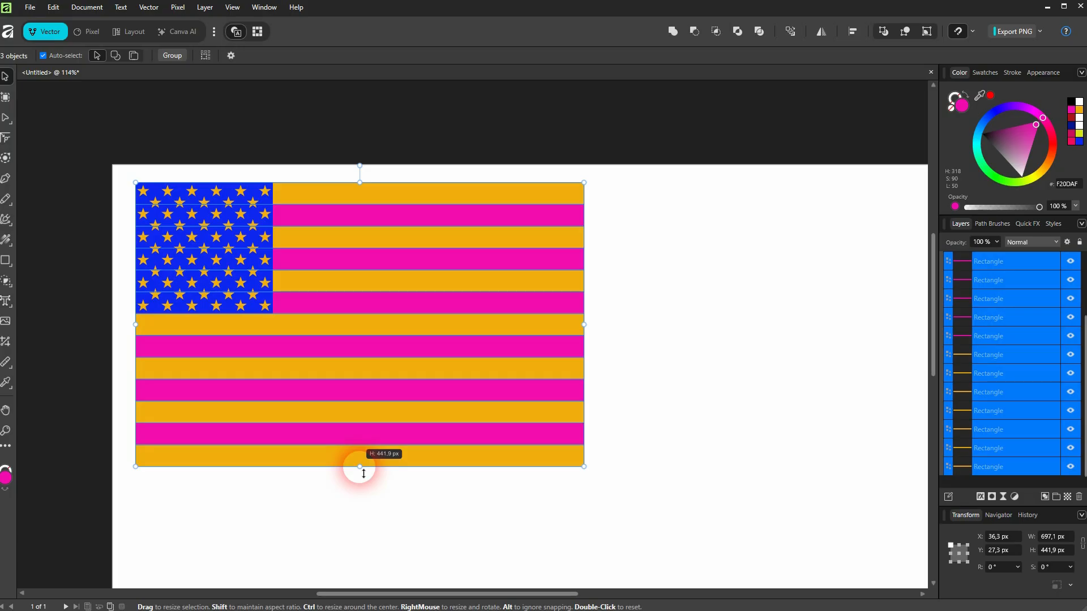
{"action": "left_click_drag", "start_coordinate": [364, 473], "coordinate": [363, 433]}
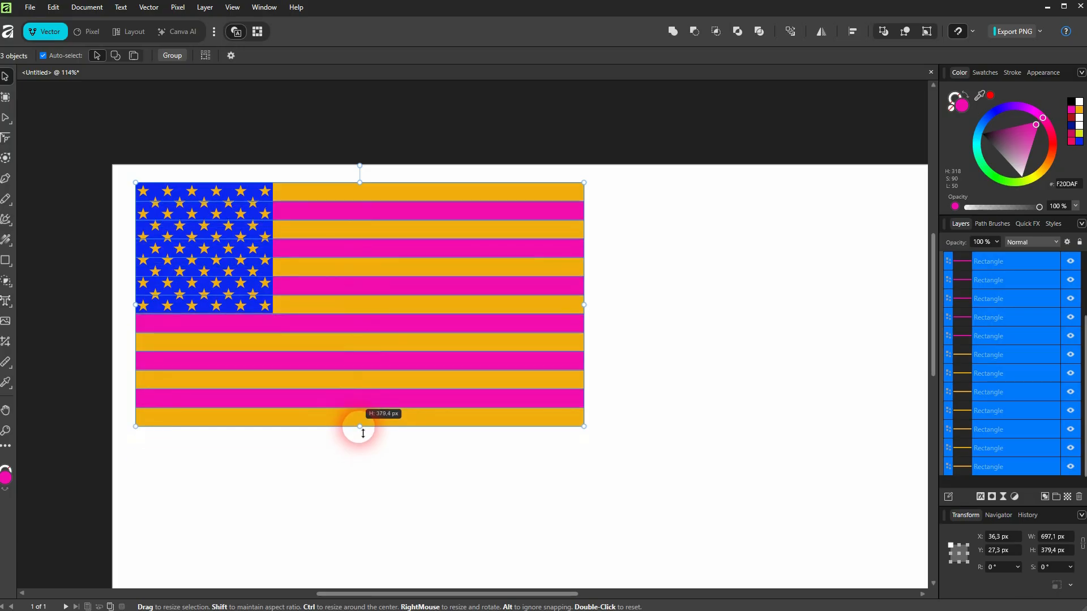
{"action": "left_click", "coordinate": [603, 315]}
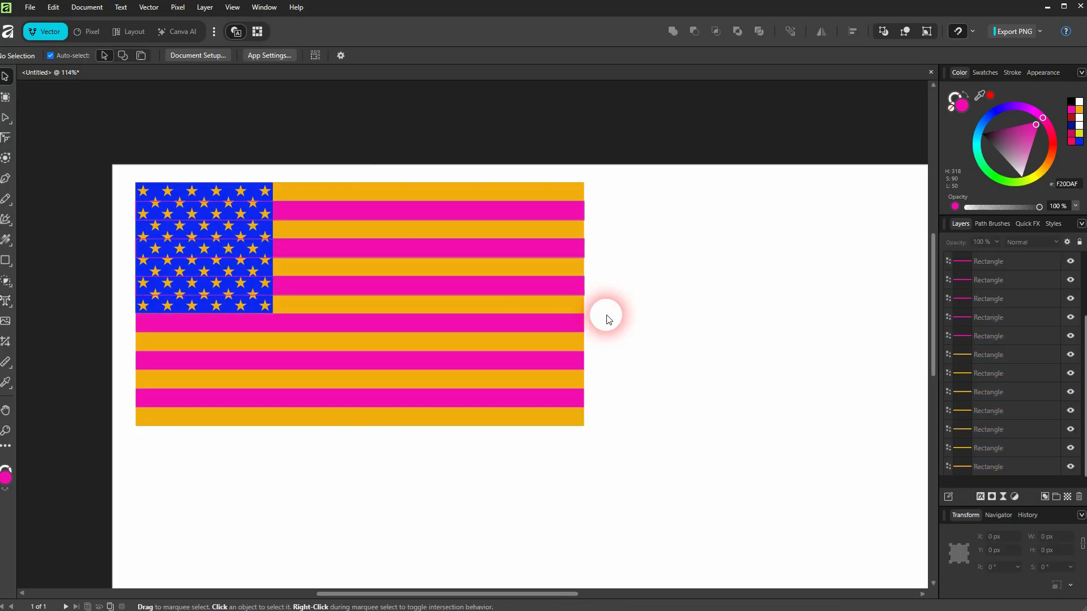
Recolor the seven golden stripes to dark red A0011E.
{"action": "left_click", "coordinate": [1002, 355]}
{"action": "left_click", "coordinate": [1014, 468], "text": "shift"}
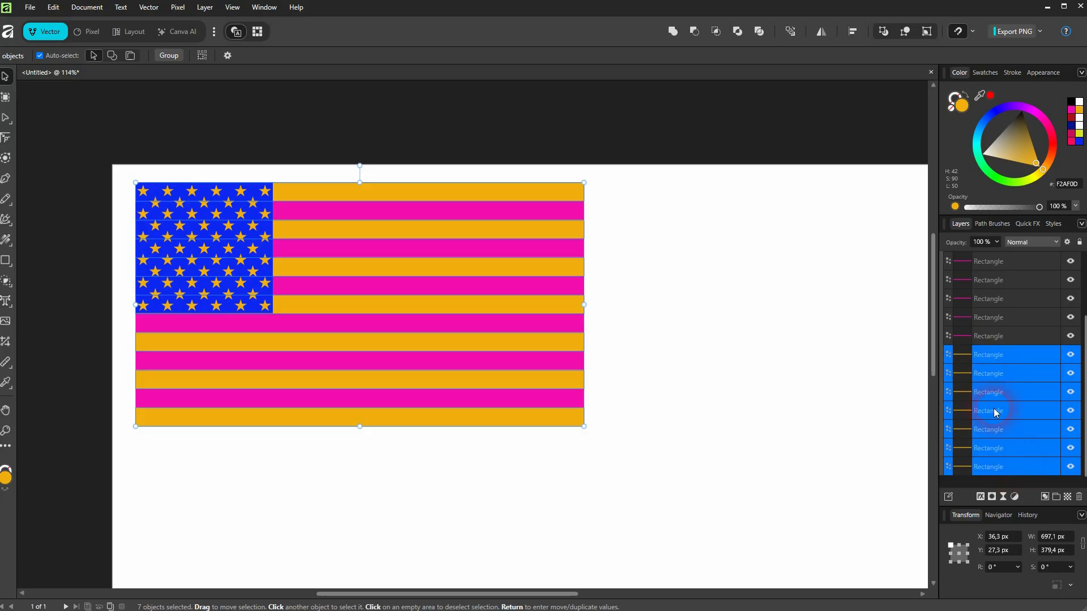
{"action": "left_click_drag", "start_coordinate": [1021, 155], "coordinate": [981, 160]}
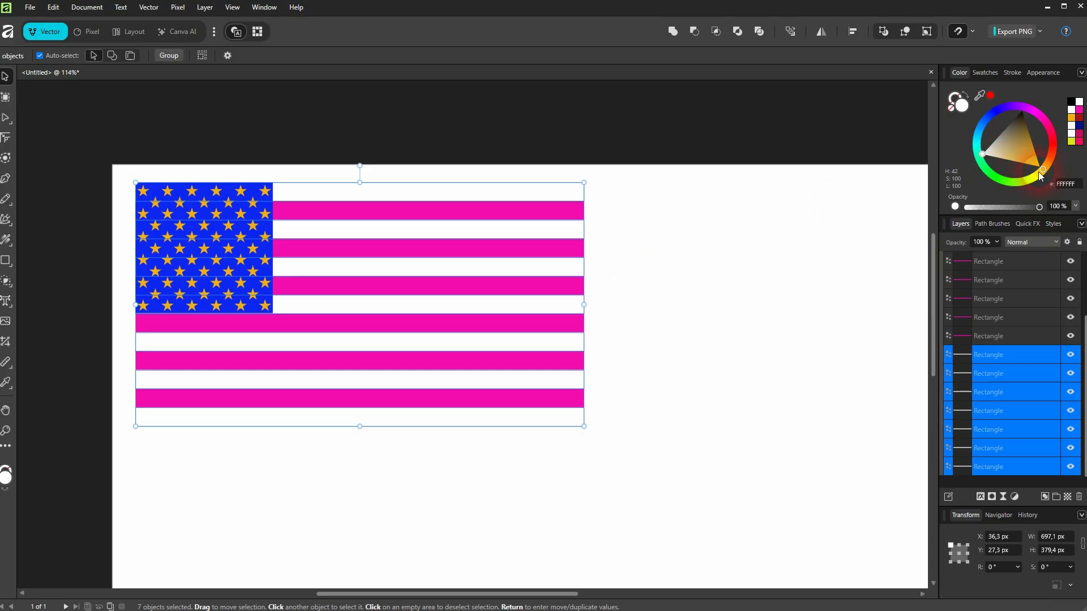
{"action": "mouse_move", "coordinate": [1039, 171]}
{"action": "left_mouse_down"}
{"action": "mouse_move", "coordinate": [1057, 135]}
{"action": "mouse_move", "coordinate": [1028, 131]}
{"action": "left_mouse_up"}
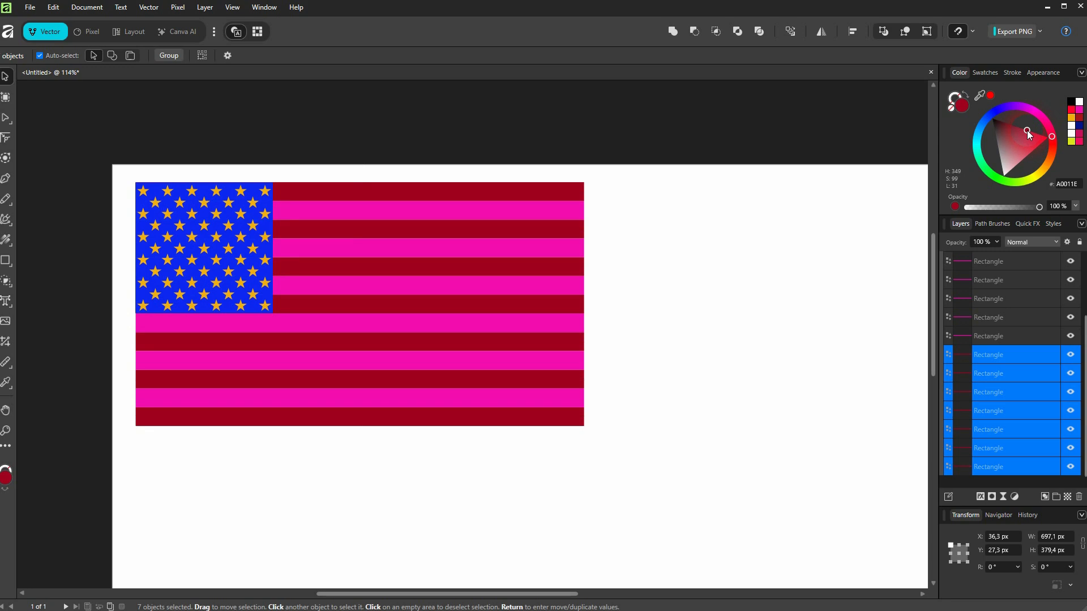
{"action": "left_click", "coordinate": [773, 375]}
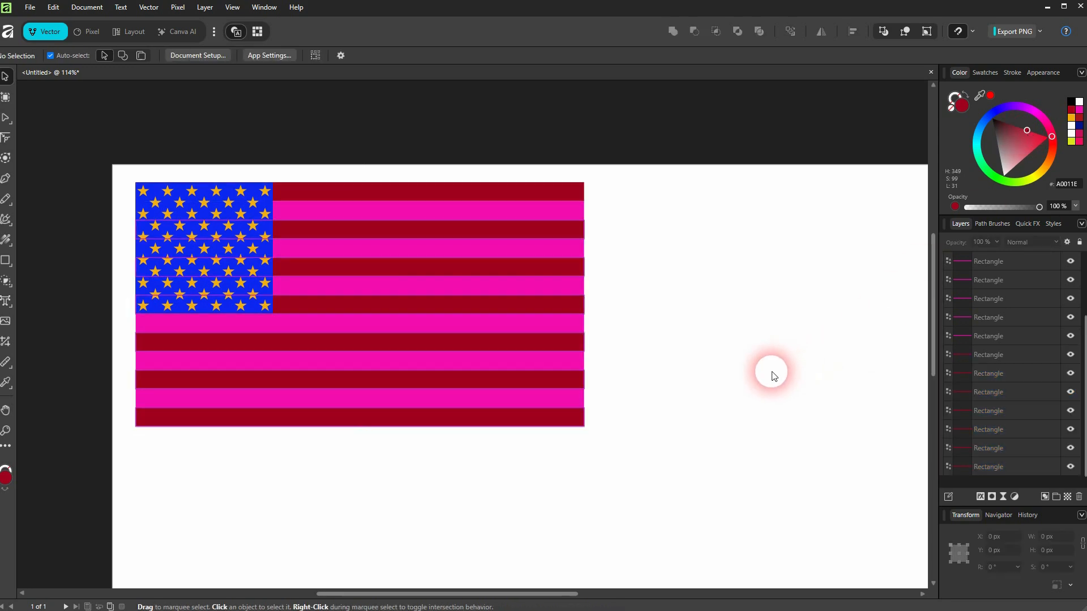
Recolor the six magenta stripes to white FFFFFF.
{"action": "left_click", "coordinate": [1010, 335]}
{"action": "scroll", "coordinate": [1010, 335], "scroll_direction": "up", "scroll_amount": 2}
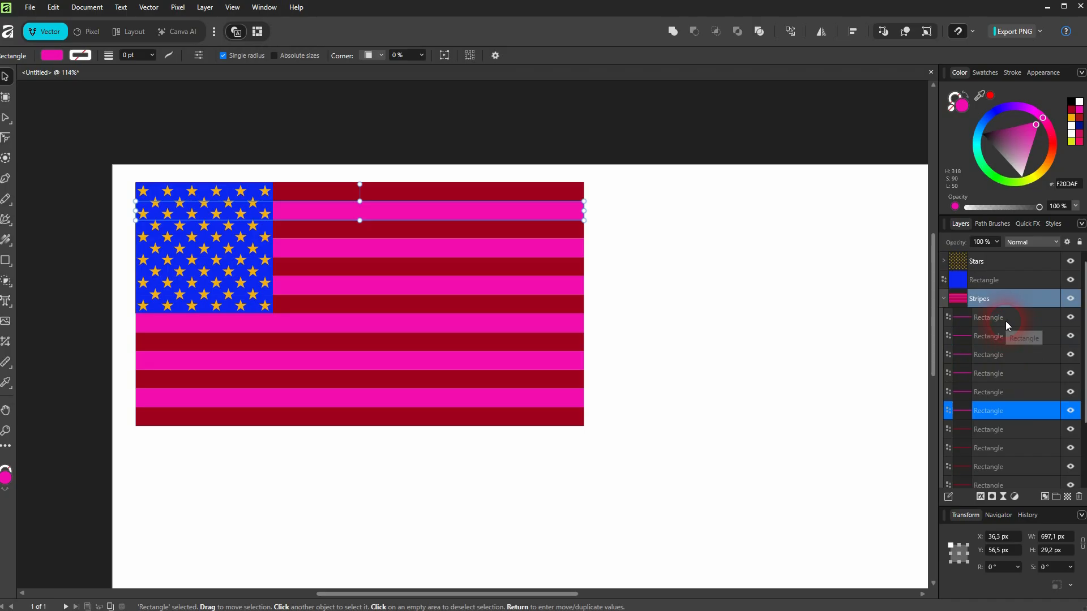
{"action": "left_click", "coordinate": [1005, 321], "text": "shift"}
{"action": "left_click_drag", "start_coordinate": [1019, 168], "coordinate": [1019, 219]}
{"action": "left_click", "coordinate": [753, 351]}
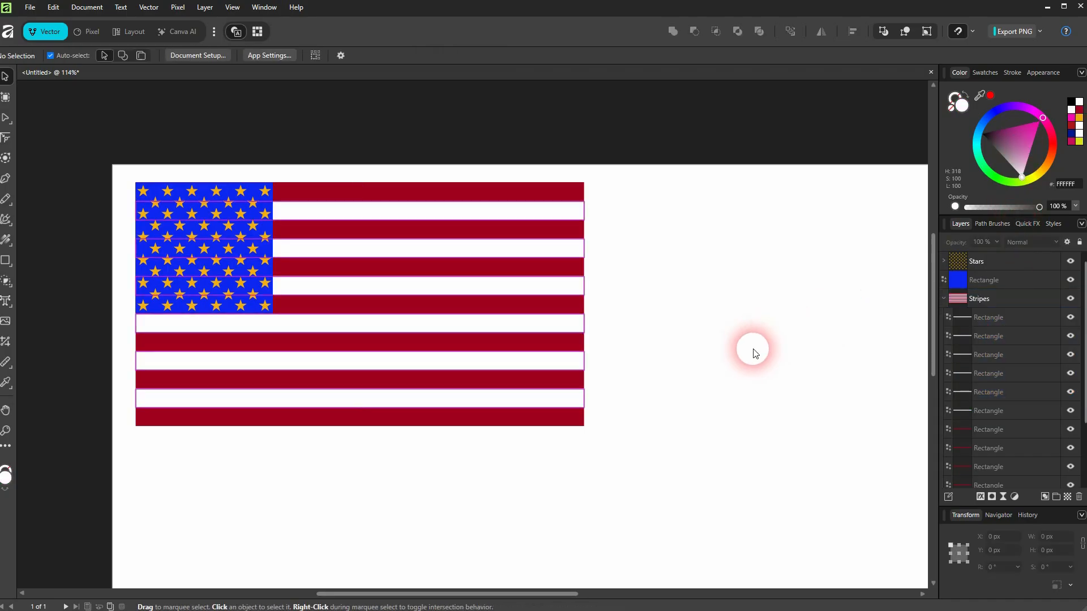
Collapse the Stripes group and change the blue rectangle behind the stars to dark blue 0013A0.
{"action": "left_click", "coordinate": [943, 299]}
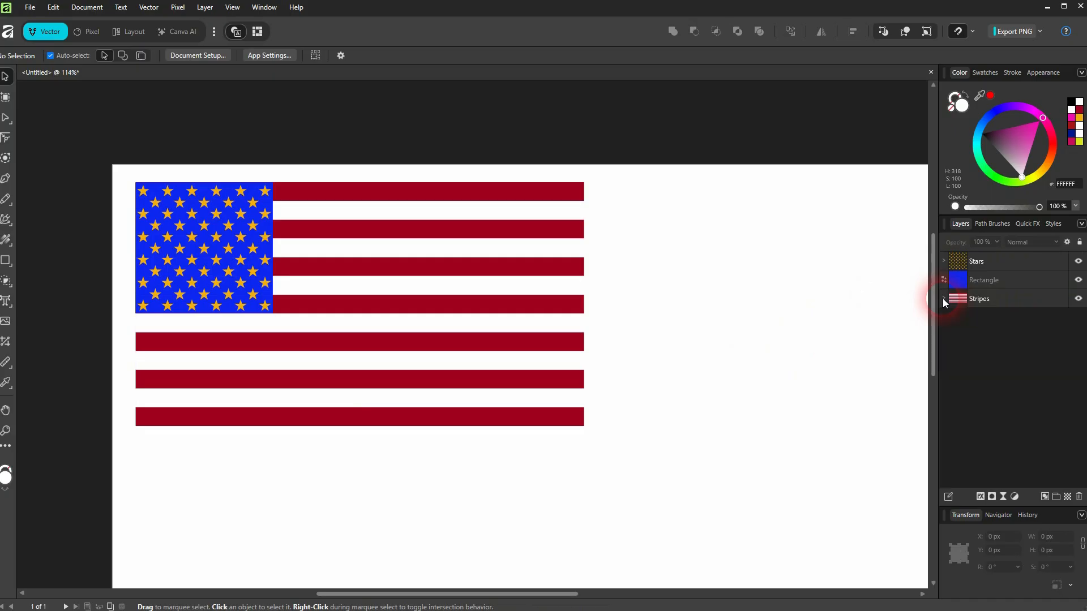
{"action": "left_click", "coordinate": [1008, 281]}
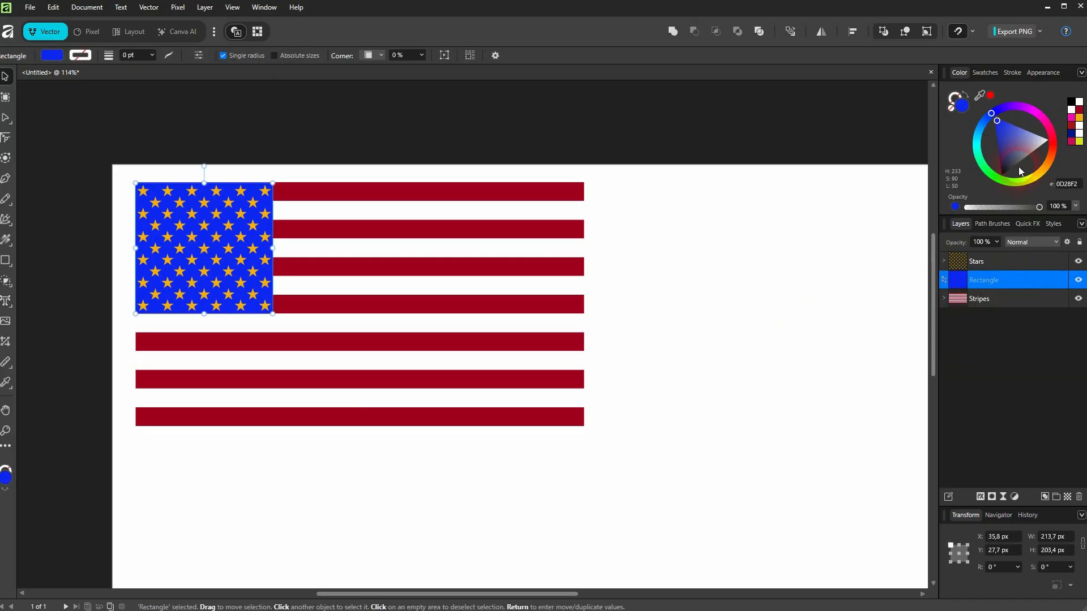
{"action": "left_click_drag", "start_coordinate": [997, 124], "coordinate": [998, 142]}
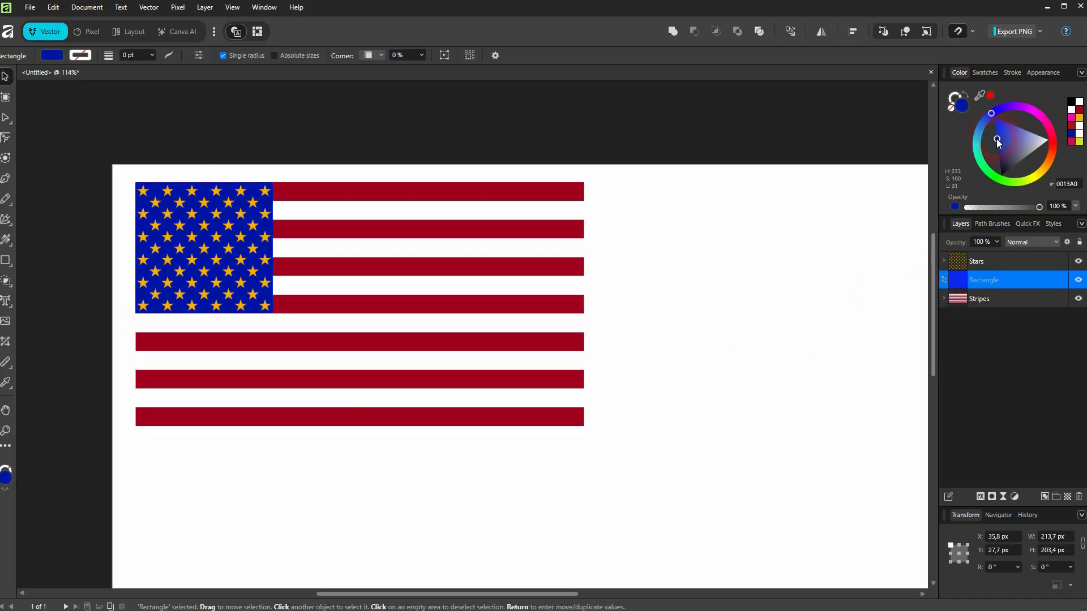
Select every star inside the Stars group and recolor them all to white FFFFFF.
{"action": "left_click", "coordinate": [967, 262]}
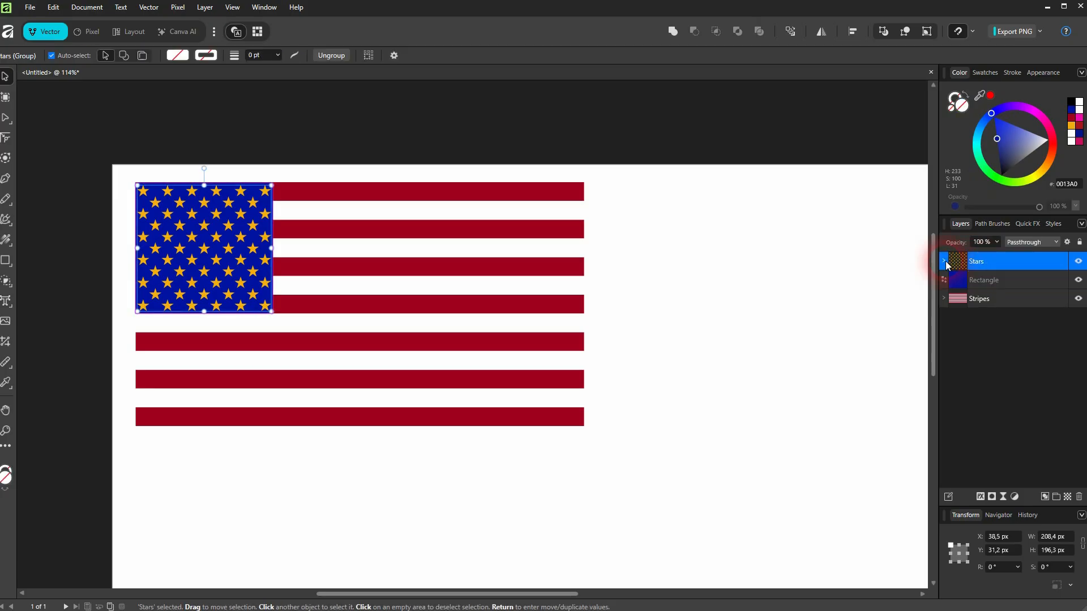
{"action": "left_click", "coordinate": [944, 261]}
{"action": "left_click", "coordinate": [1008, 286]}
{"action": "scroll", "coordinate": [1019, 370], "scroll_direction": "down", "scroll_amount": 8}
{"action": "scroll", "coordinate": [1019, 370], "scroll_direction": "down", "scroll_amount": 2}
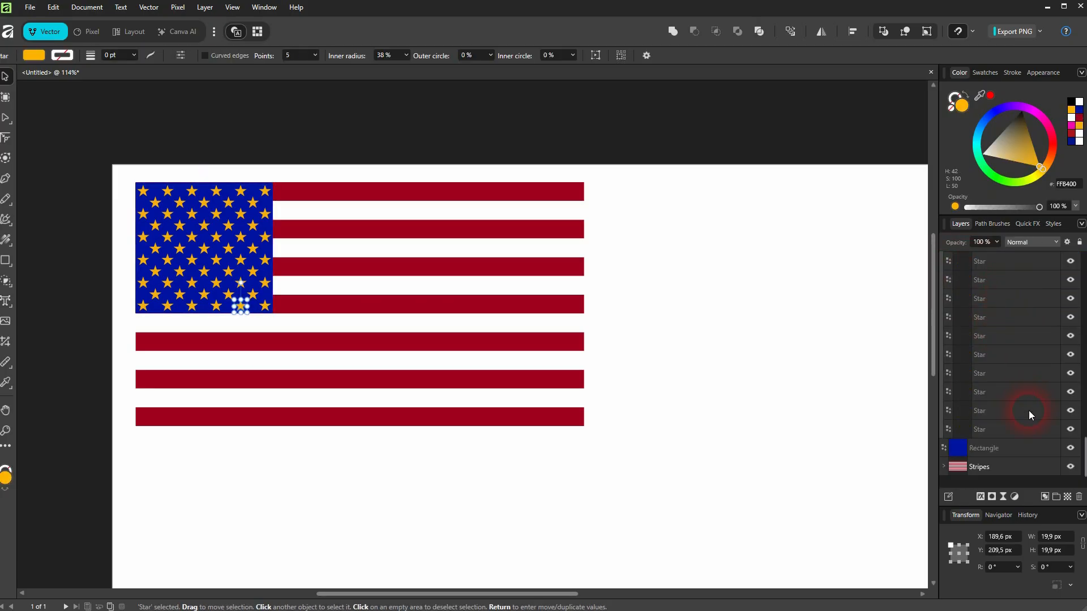
{"action": "left_click", "coordinate": [1005, 429], "text": "shift"}
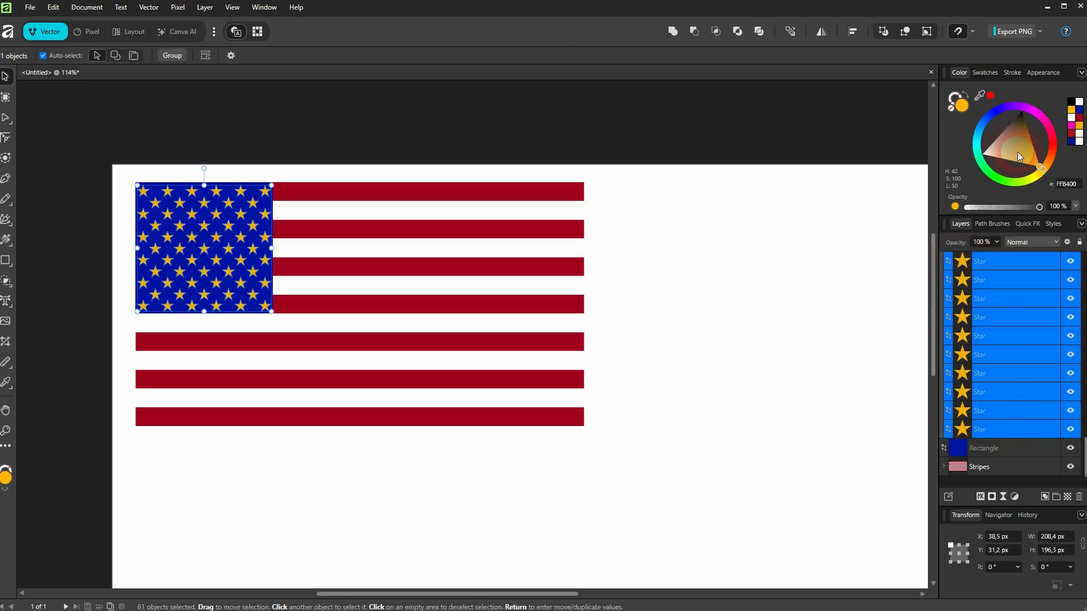
{"action": "left_click_drag", "start_coordinate": [1017, 152], "coordinate": [960, 154]}
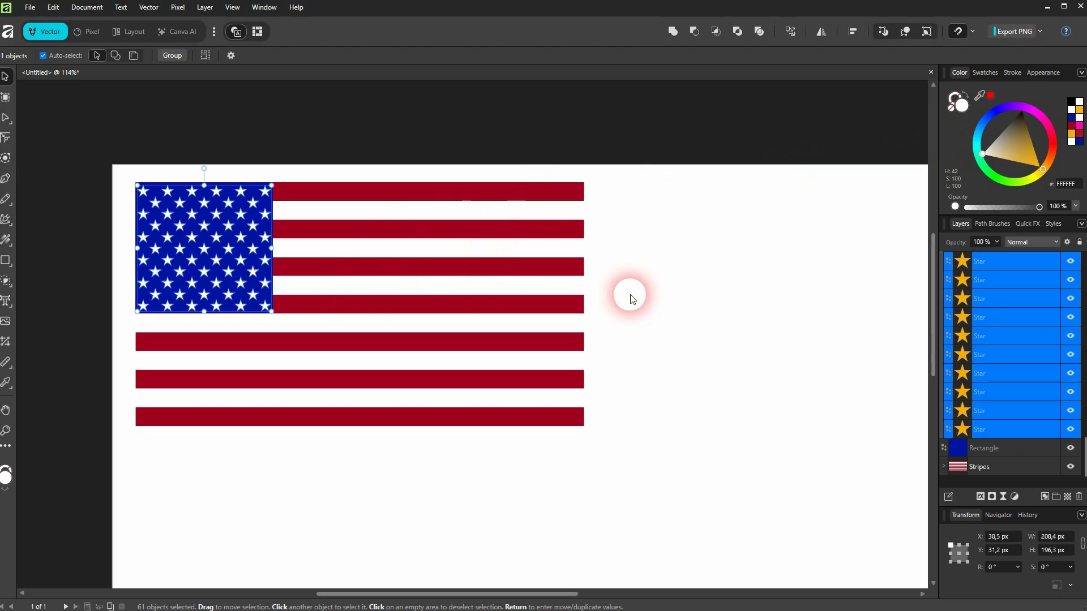
{"action": "left_click", "coordinate": [764, 323]}
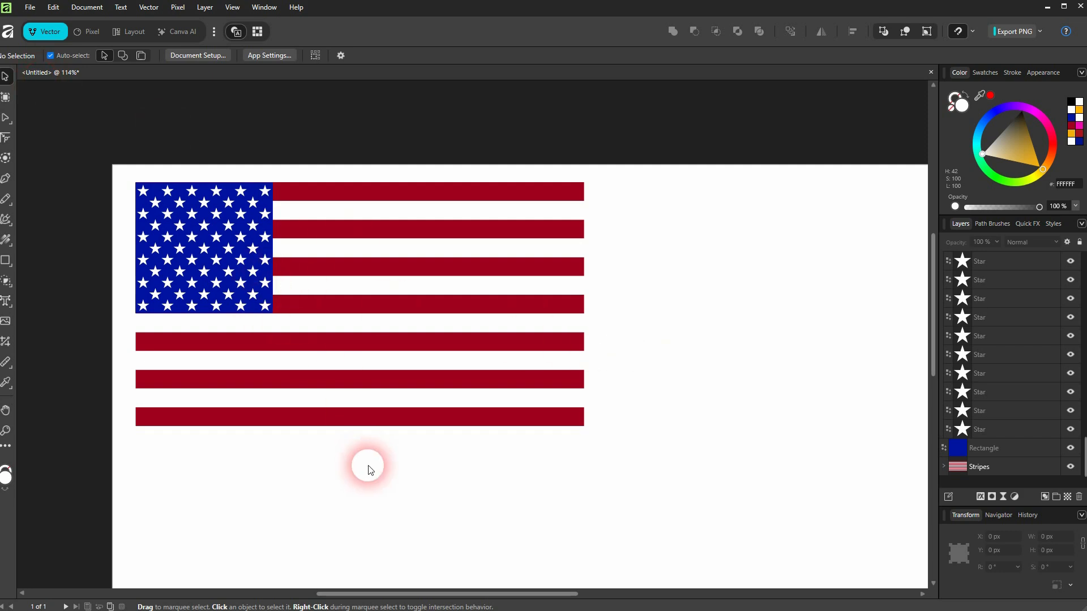
Enlarge the Stripes group slightly to about 699 × 380 px.
{"action": "left_click_drag", "start_coordinate": [380, 479], "coordinate": [651, 158]}
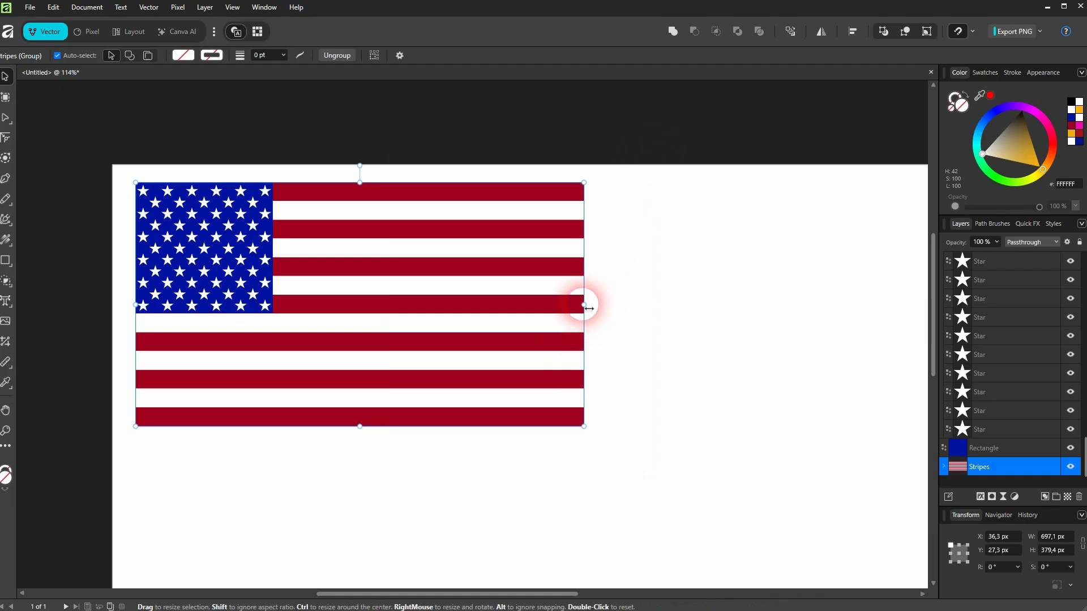
{"action": "mouse_move", "coordinate": [584, 304]}
{"action": "left_mouse_down"}
{"action": "mouse_move", "coordinate": [641, 307]}
{"action": "mouse_move", "coordinate": [578, 300]}
{"action": "mouse_move", "coordinate": [587, 305]}
{"action": "left_mouse_up"}
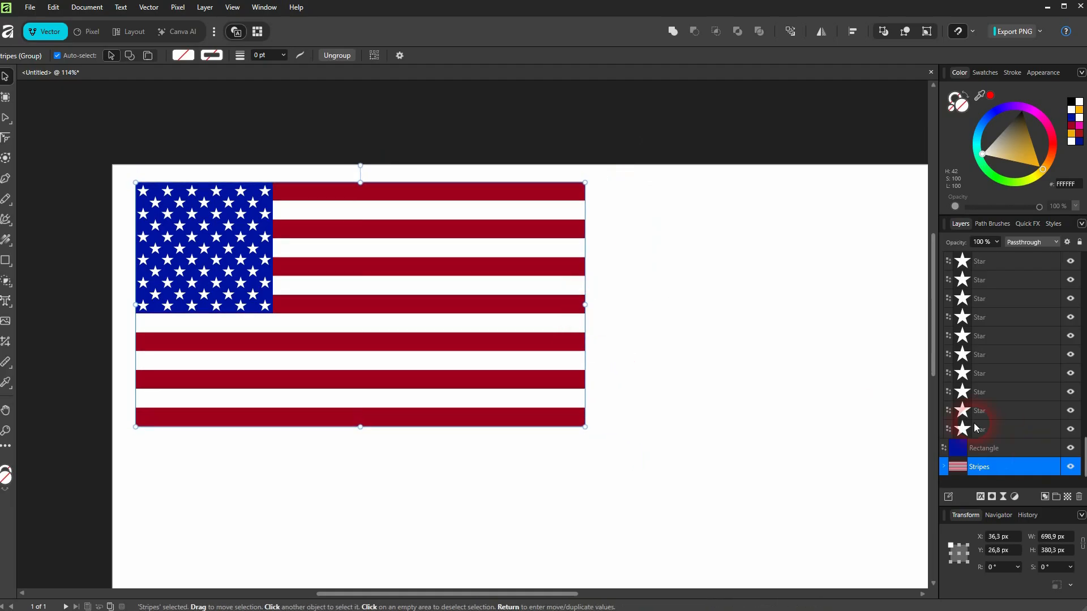
Select all thirteen rectangles inside the Stripes group and stretch only their width to about 702 px.
{"action": "left_click", "coordinate": [944, 467]}
{"action": "scroll", "coordinate": [1004, 430], "scroll_direction": "down", "scroll_amount": 4}
{"action": "scroll", "coordinate": [1027, 354], "scroll_direction": "up", "scroll_amount": 3}
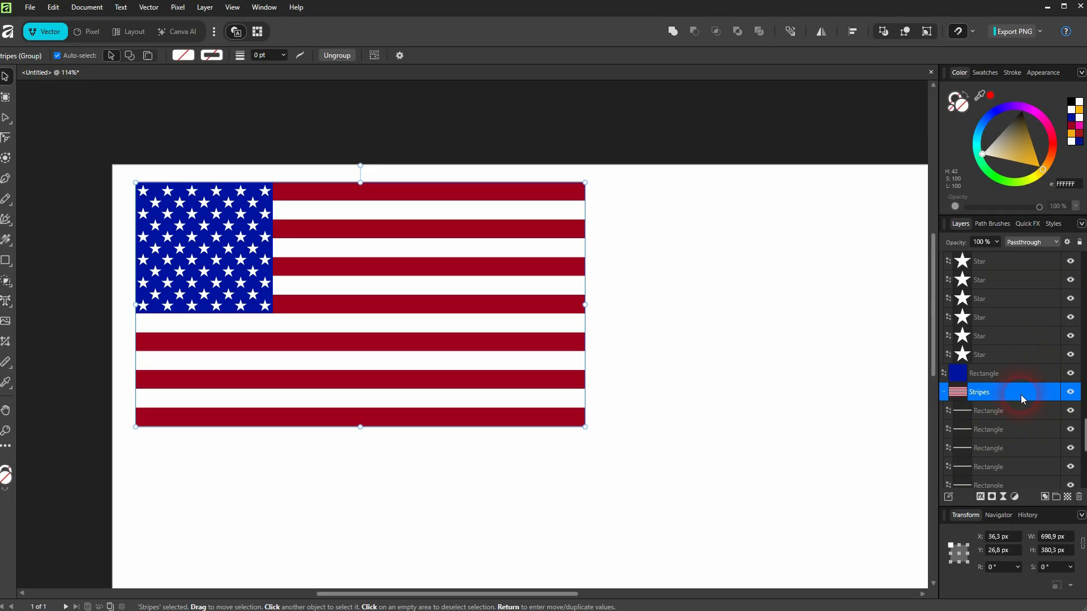
{"action": "left_click", "coordinate": [1016, 411]}
{"action": "scroll", "coordinate": [1019, 414], "scroll_direction": "down", "scroll_amount": 5}
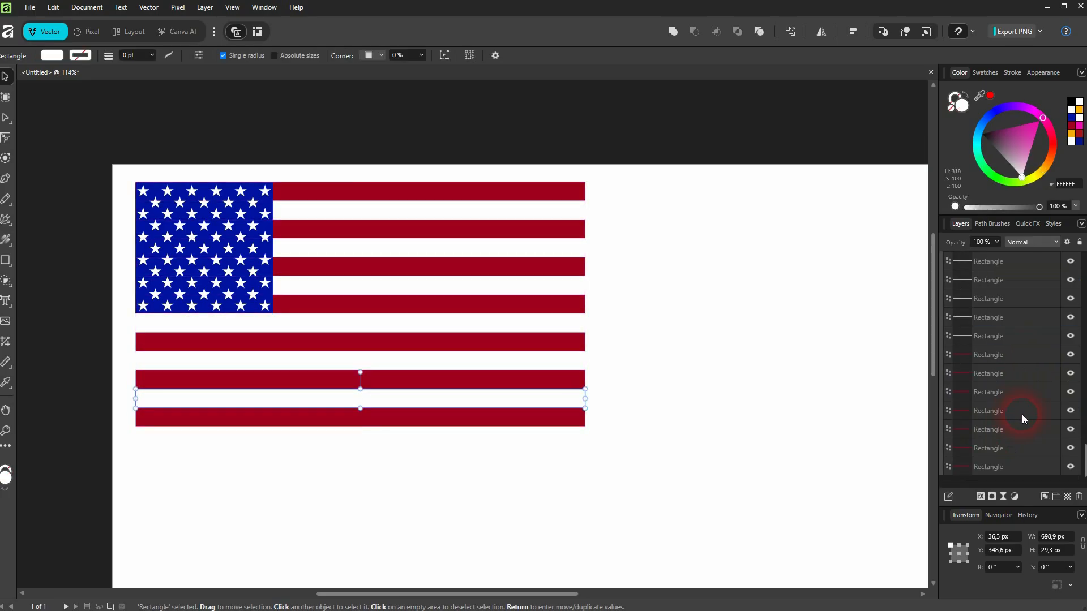
{"action": "left_click", "coordinate": [1012, 467], "text": "shift"}
{"action": "mouse_move", "coordinate": [585, 304]}
{"action": "left_mouse_down"}
{"action": "mouse_move", "coordinate": [738, 311]}
{"action": "mouse_move", "coordinate": [596, 320]}
{"action": "left_mouse_up"}
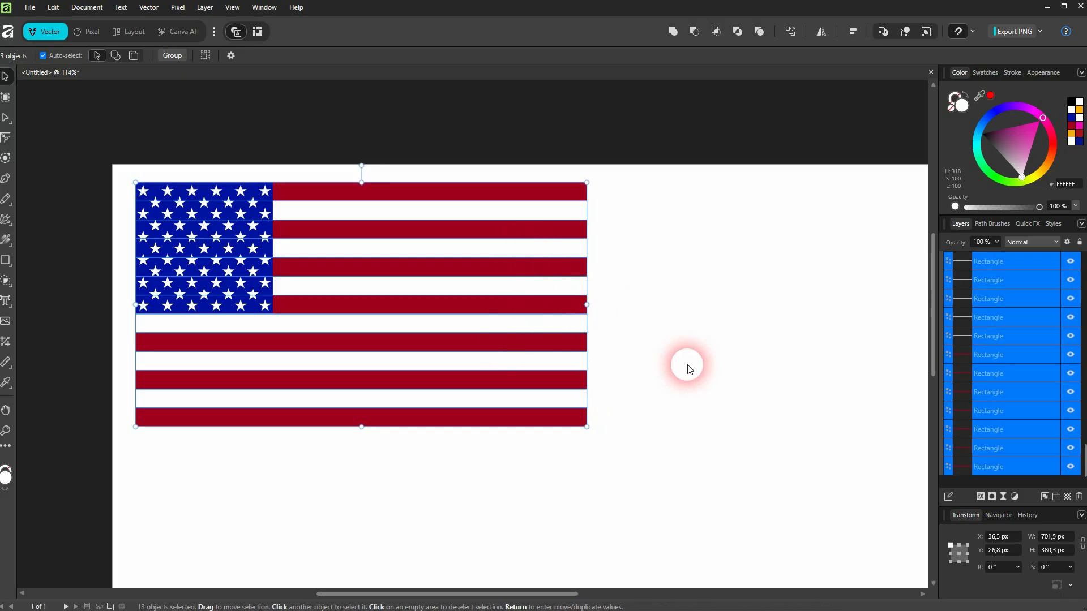
Set the combined width of the thirteen selected stripes to 760 px.
{"action": "left_click", "coordinate": [1065, 538]}
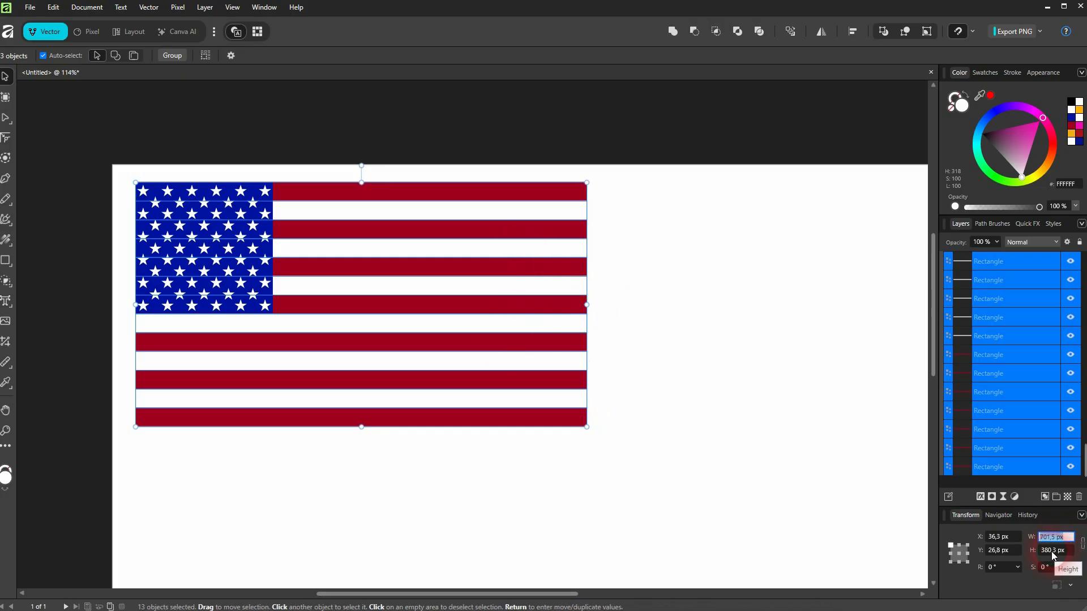
{"action": "key", "text": "Tab"}
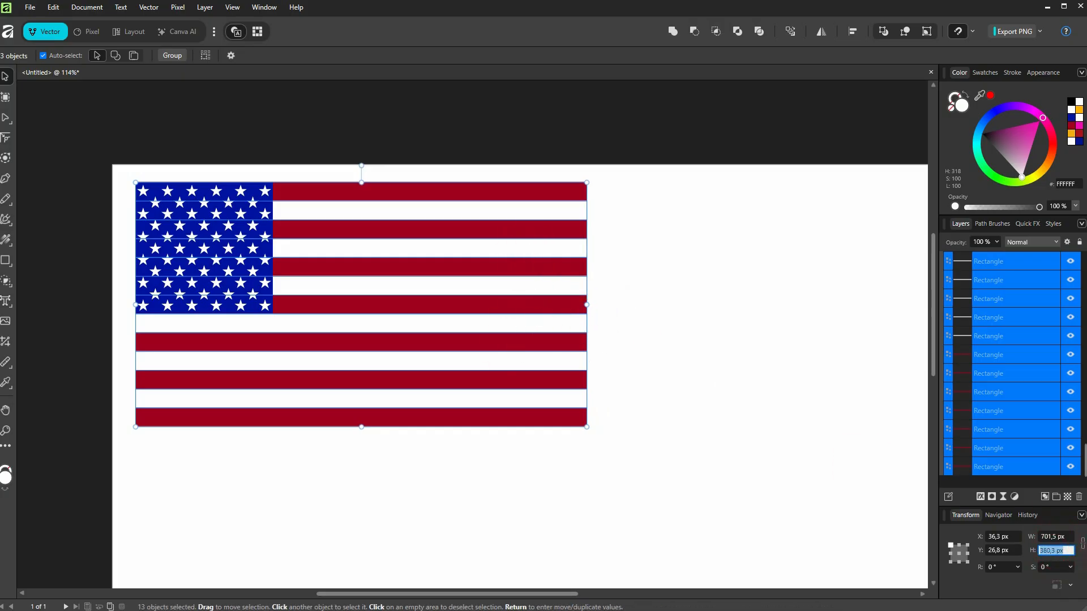
{"action": "left_click", "coordinate": [1051, 538]}
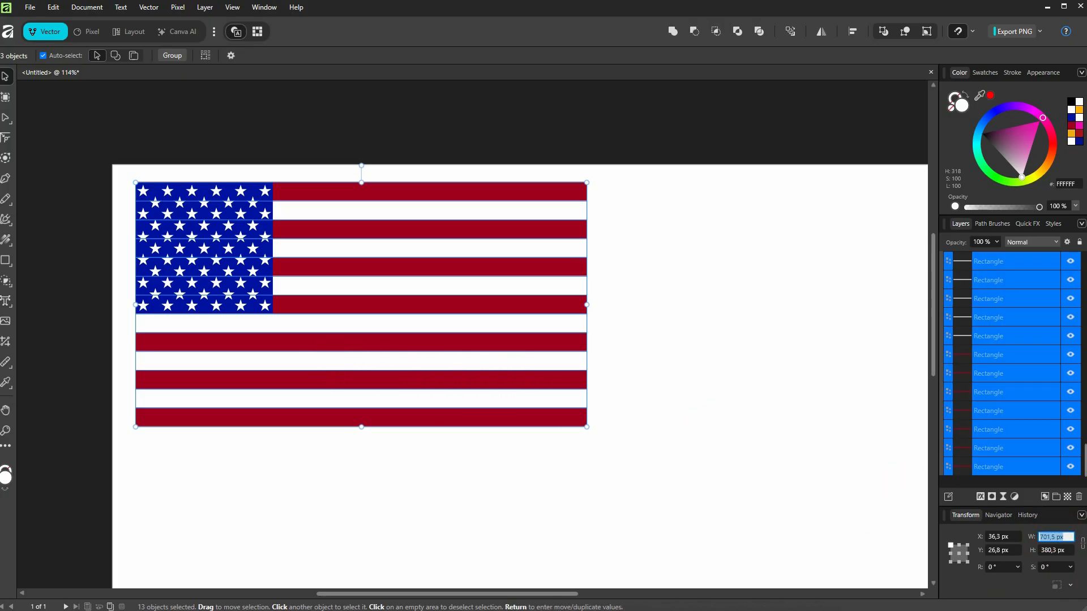
{"action": "key", "text": "Return"}
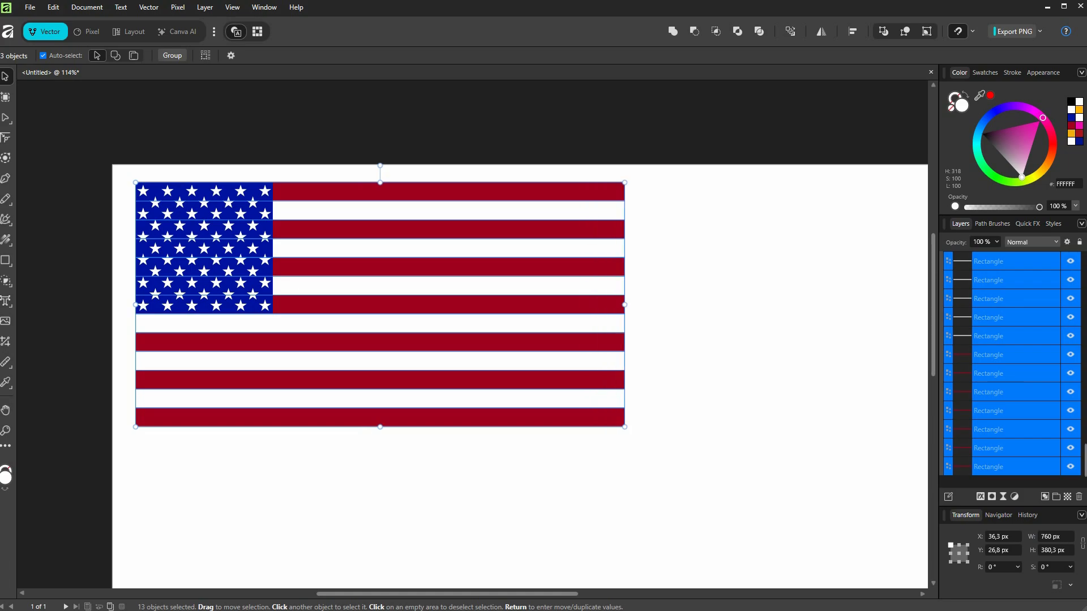